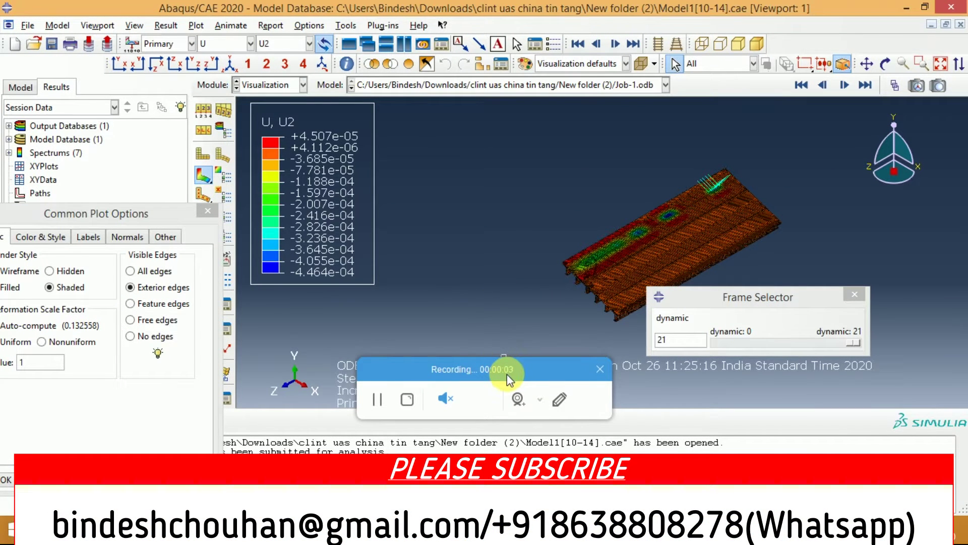
# Step: Leave the U2 Visualization results and switch the module to Assembly
pyautogui.moveTo(507, 371)
pyautogui.mouseDown()
pyautogui.moveTo(516, 429)
pyautogui.moveTo(536, 453)
pyautogui.mouseUp()
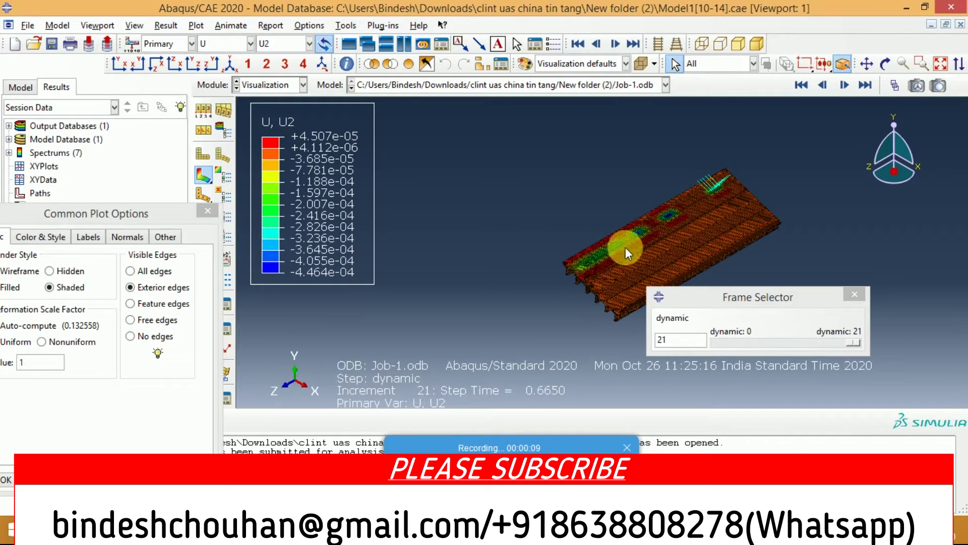
pyautogui.scroll(1, 646, 244)
pyautogui.scroll(2, 585, 270)
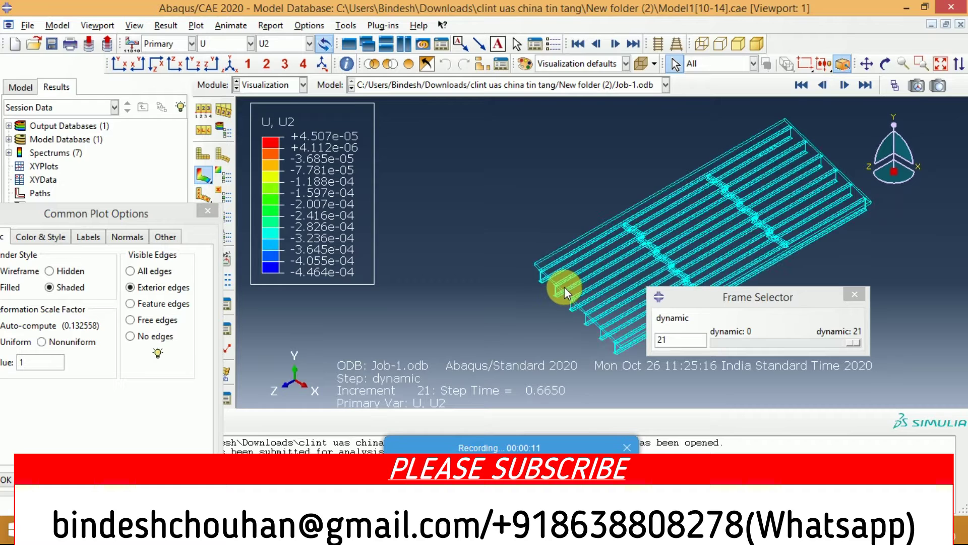
pyautogui.scroll(2, 558, 283)
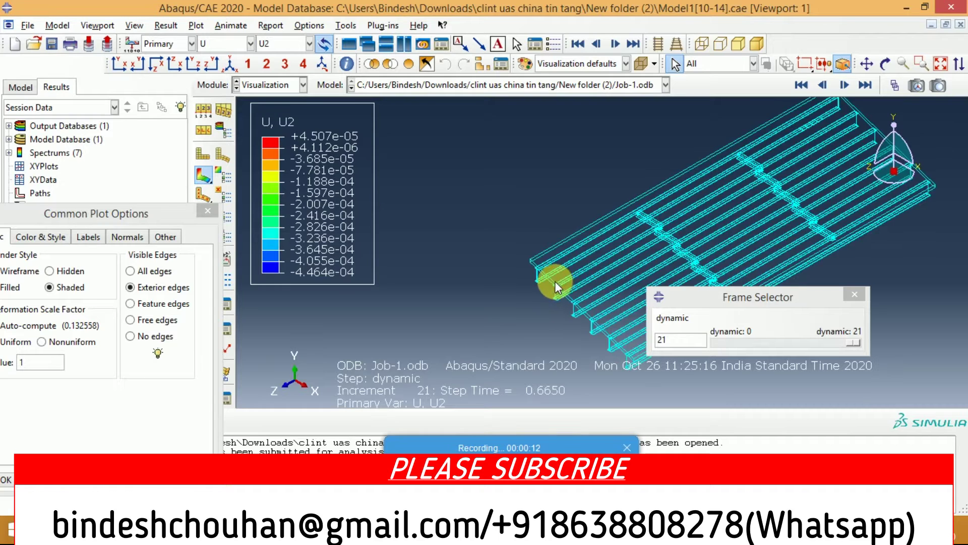
pyautogui.click(265, 85)
pyautogui.click(265, 127)
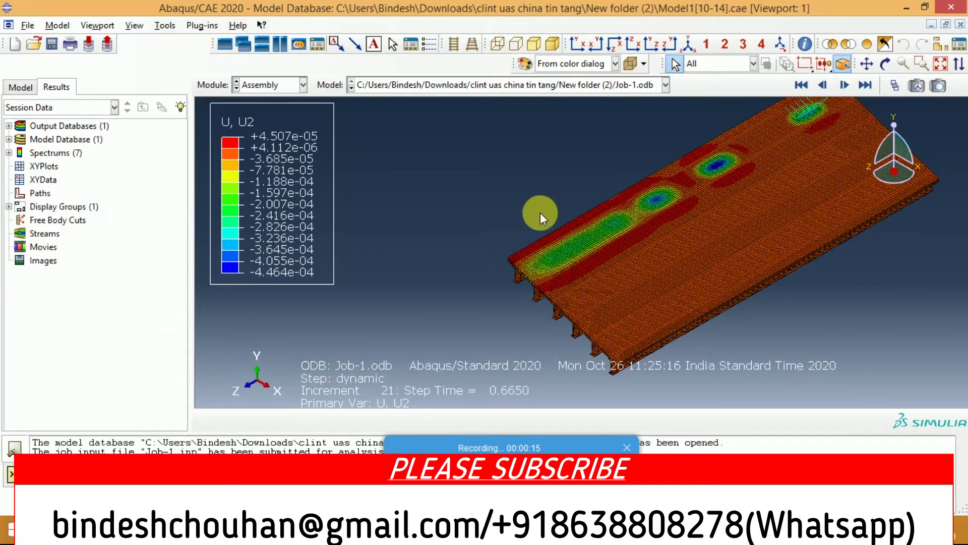
# Step: Zoom on the deck and check it from the front, side and isometric views
pyautogui.scroll(-2, 618, 268)
pyautogui.scroll(-1, 618, 269)
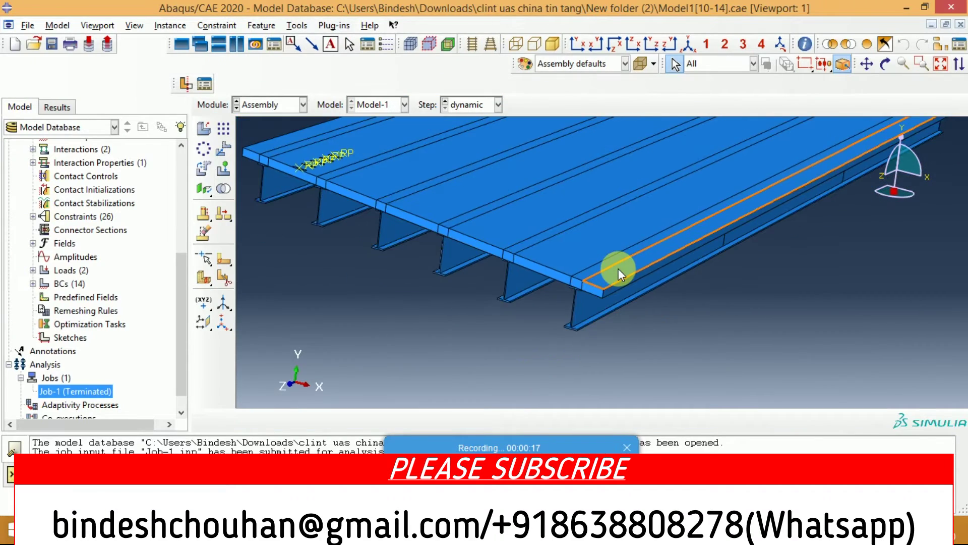
pyautogui.scroll(-1, 554, 242)
pyautogui.scroll(1, 438, 163)
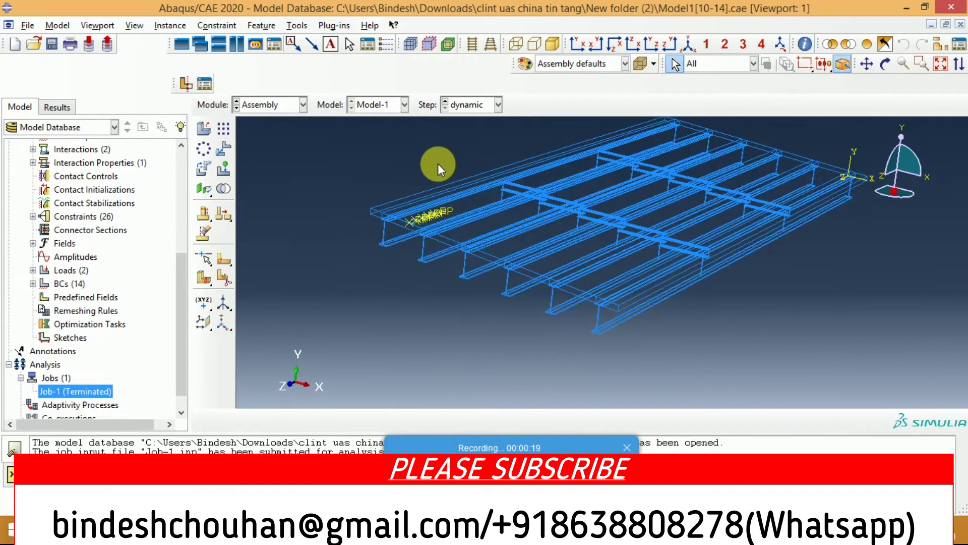
pyautogui.scroll(1, 412, 176)
pyautogui.scroll(1, 407, 223)
pyautogui.scroll(-1, 388, 220)
pyautogui.scroll(-1, 348, 206)
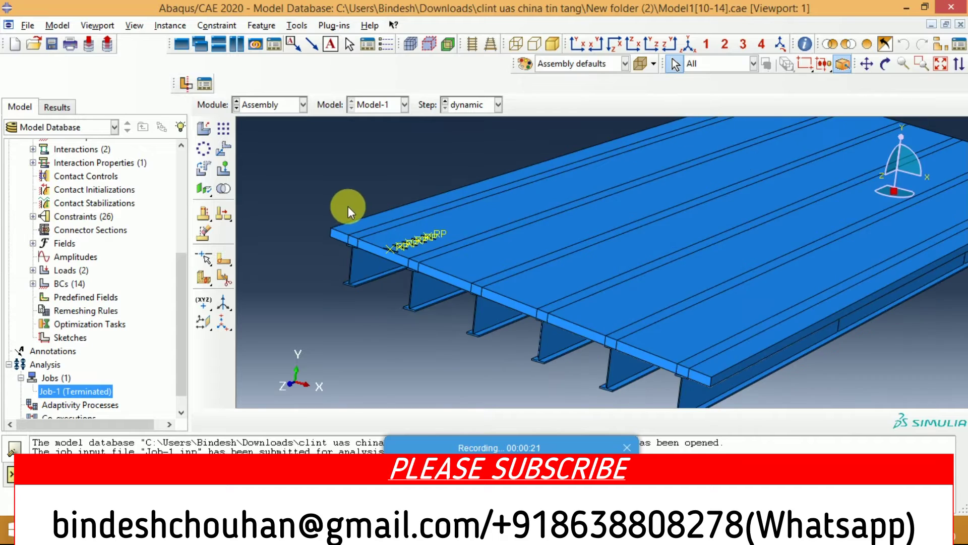
pyautogui.scroll(-1, 348, 207)
pyautogui.click(576, 44)
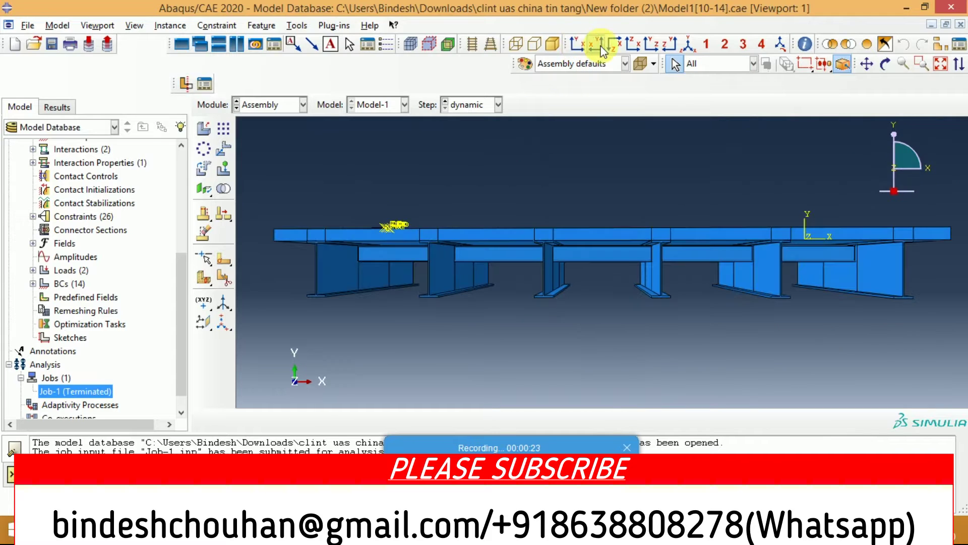
pyautogui.click(630, 45)
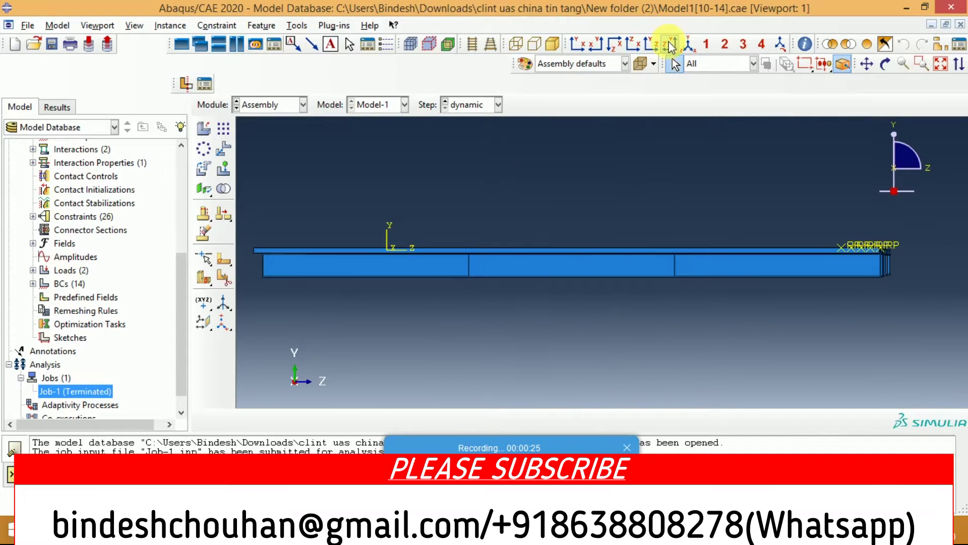
pyautogui.click(687, 47)
# Step: View the deck from the front, then isometrically with perspective turned off
pyautogui.scroll(2, 500, 383)
pyautogui.scroll(-1, 576, 153)
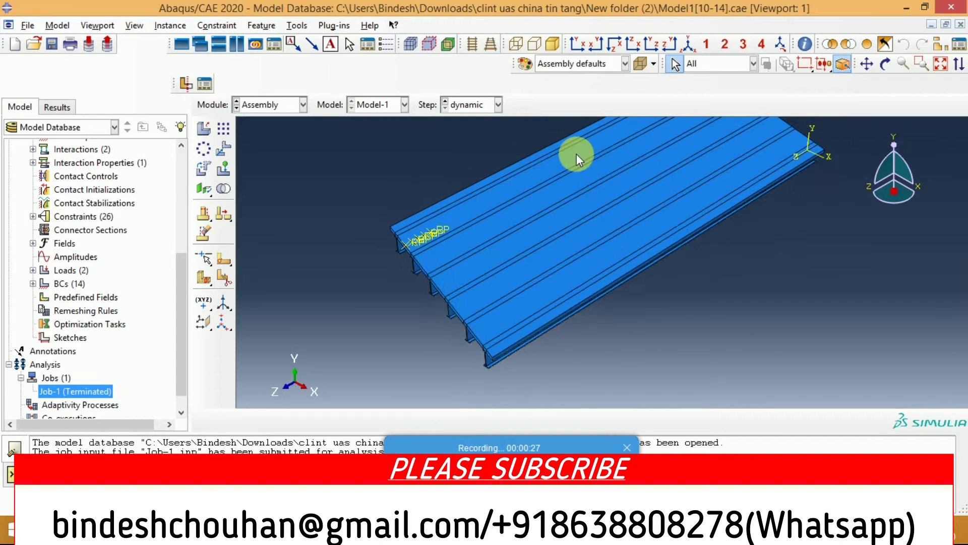
pyautogui.click(580, 49)
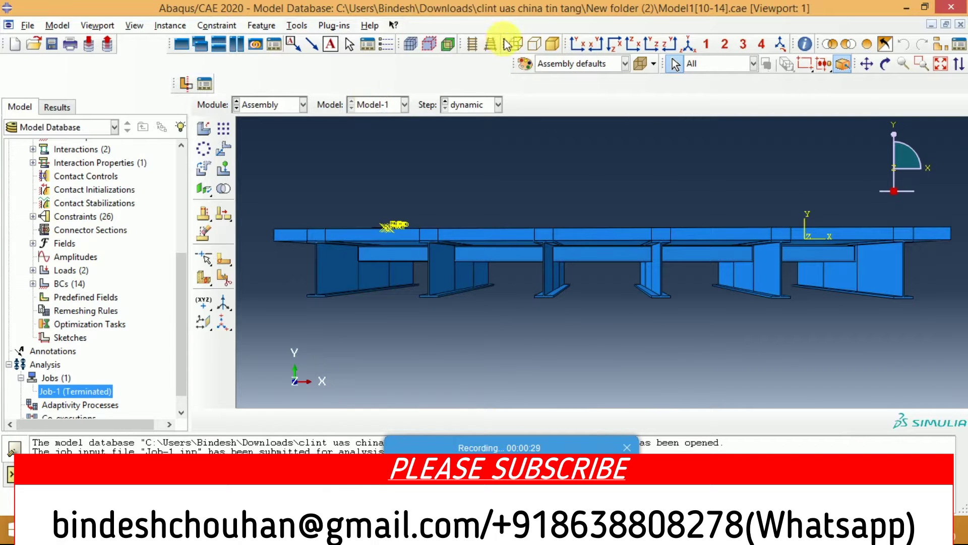
pyautogui.click(468, 46)
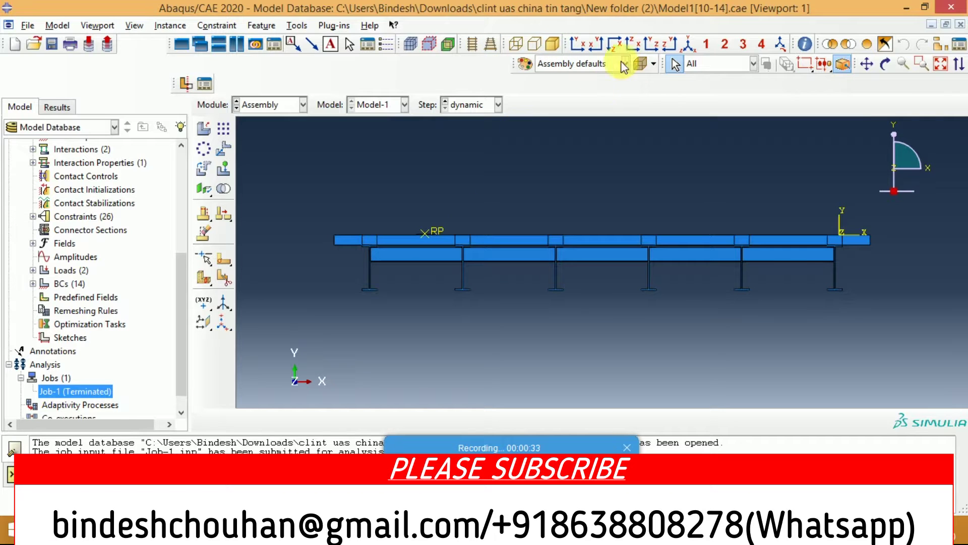
pyautogui.click(687, 43)
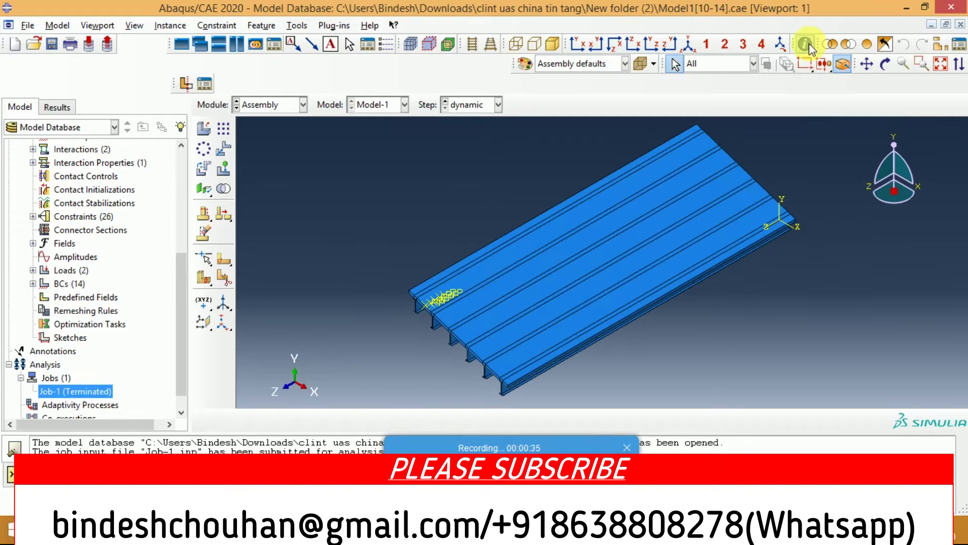
pyautogui.click(885, 65)
pyautogui.moveTo(674, 335)
pyautogui.mouseDown()
pyautogui.moveTo(588, 158)
pyautogui.moveTo(574, 211)
pyautogui.mouseUp()
pyautogui.scroll(3, 579, 328)
pyautogui.scroll(3, 557, 337)
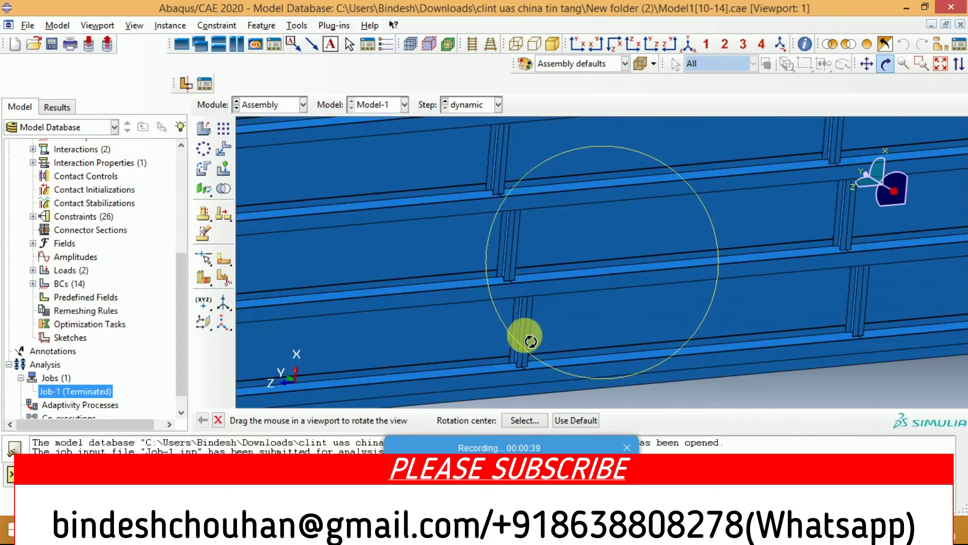
pyautogui.scroll(2, 525, 338)
pyautogui.moveTo(547, 339)
pyautogui.mouseDown()
pyautogui.moveTo(590, 320)
pyautogui.moveTo(605, 221)
pyautogui.moveTo(557, 342)
pyautogui.moveTo(525, 275)
pyautogui.mouseUp()
pyautogui.scroll(-2, 524, 275)
pyautogui.scroll(-2, 526, 277)
pyautogui.scroll(-1, 526, 279)
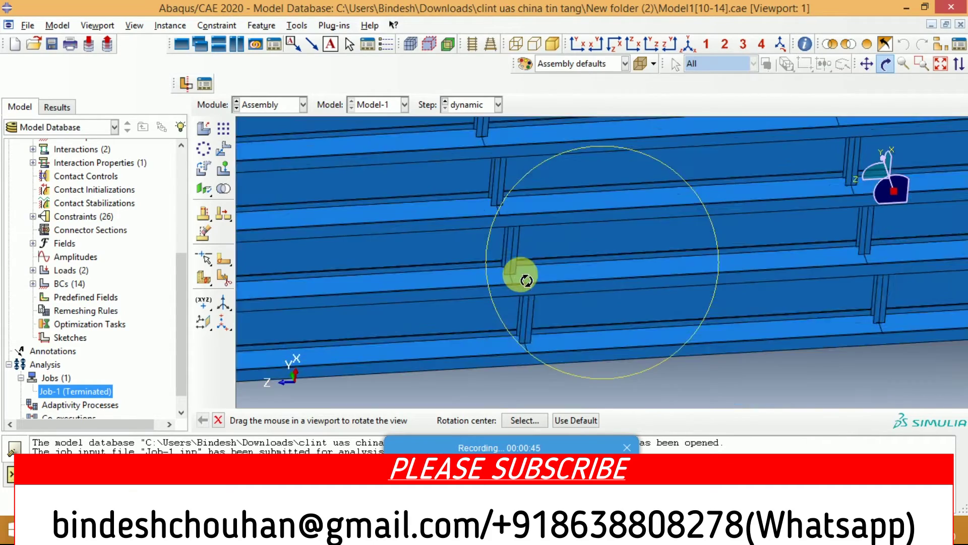
pyautogui.scroll(-1, 526, 280)
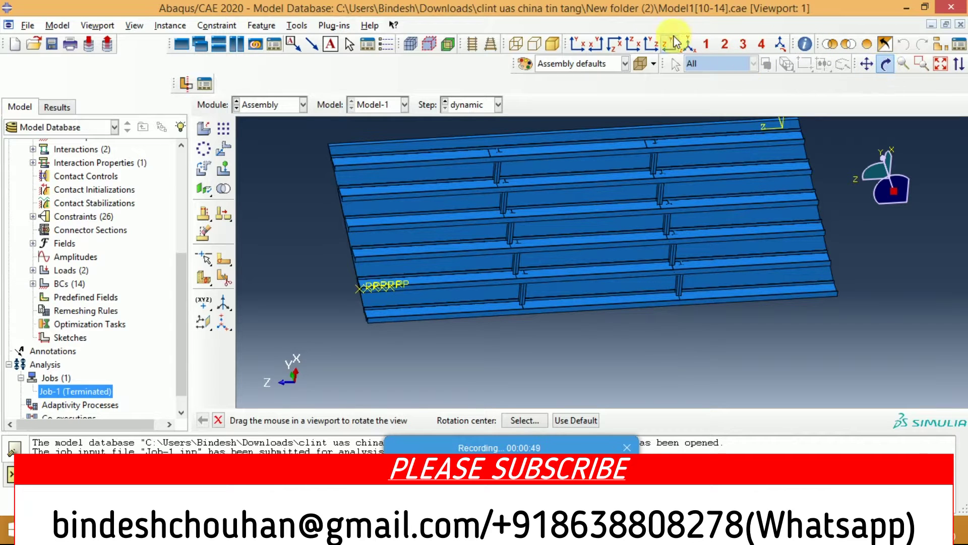
pyautogui.click(583, 46)
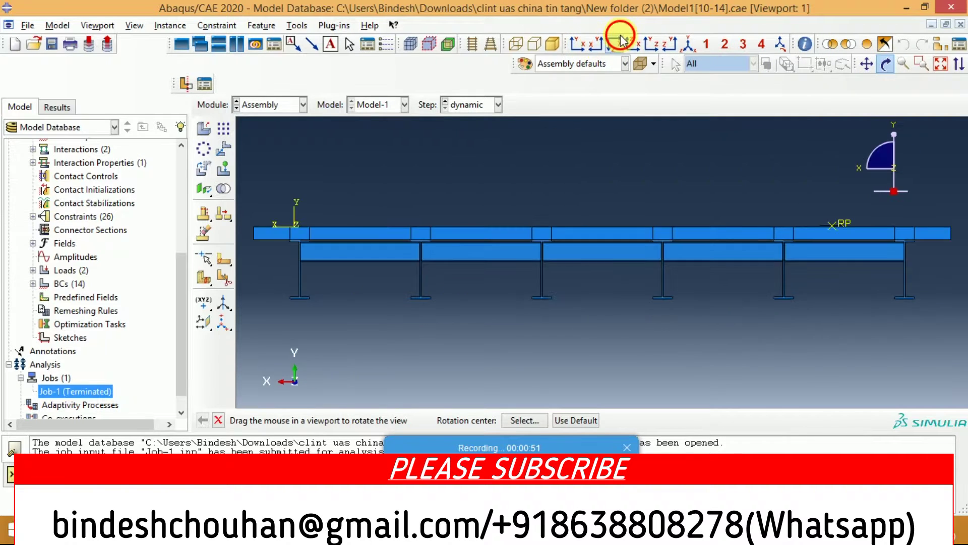
pyautogui.click(636, 44)
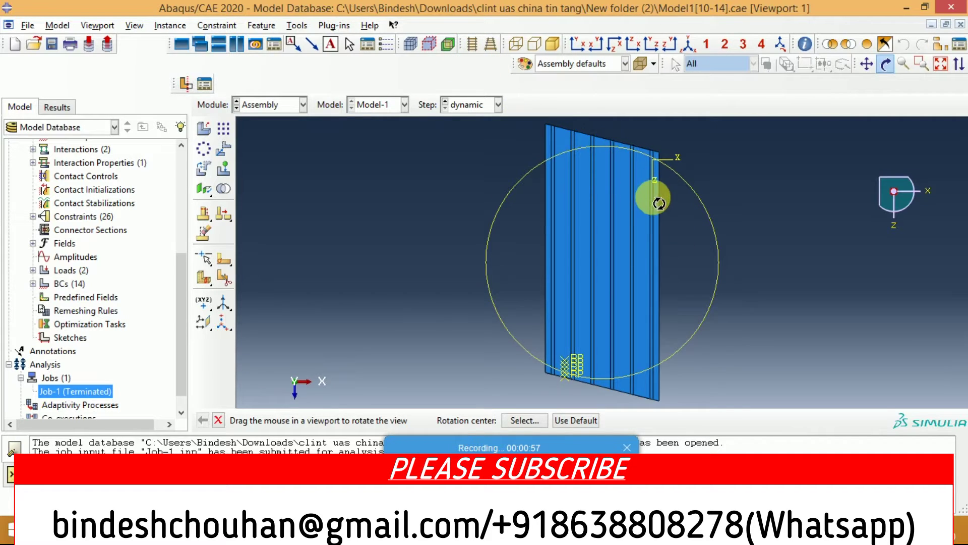
pyautogui.click(694, 46)
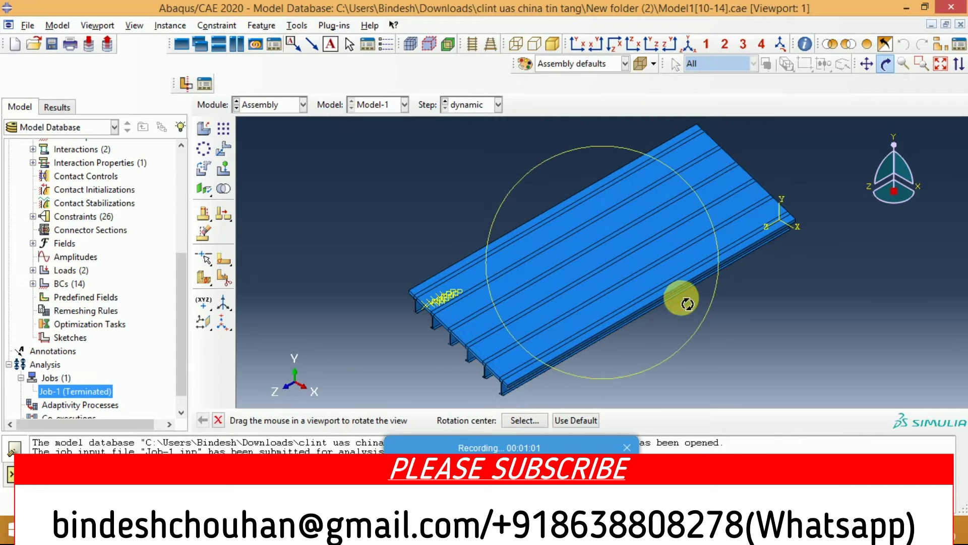
pyautogui.moveTo(687, 304); pyautogui.dragTo(674, 287)
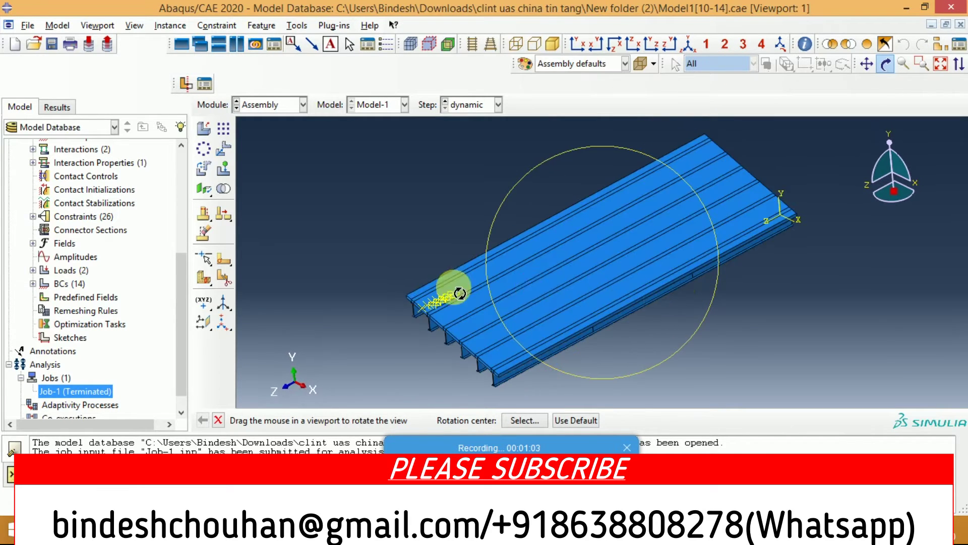
pyautogui.moveTo(417, 302)
pyautogui.mouseDown()
pyautogui.moveTo(489, 309)
pyautogui.moveTo(585, 270)
pyautogui.moveTo(432, 281)
pyautogui.moveTo(435, 303)
pyautogui.moveTo(476, 290)
pyautogui.mouseUp()
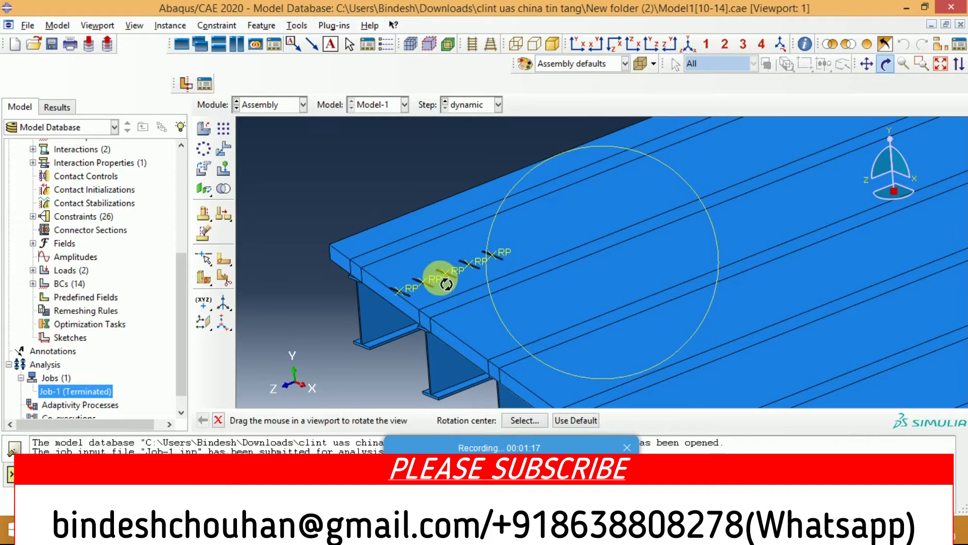
pyautogui.moveTo(434, 279); pyautogui.dragTo(388, 293)
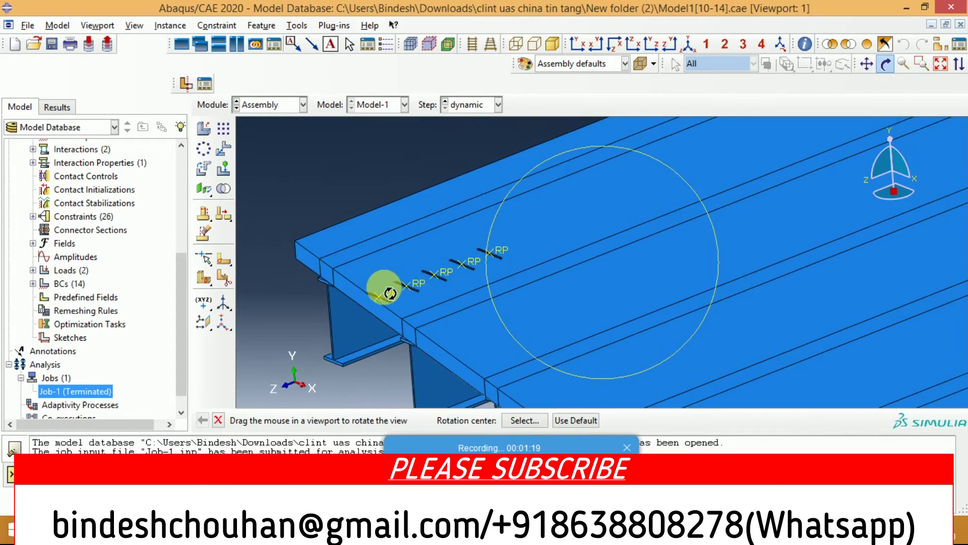
pyautogui.moveTo(551, 277); pyautogui.dragTo(568, 123)
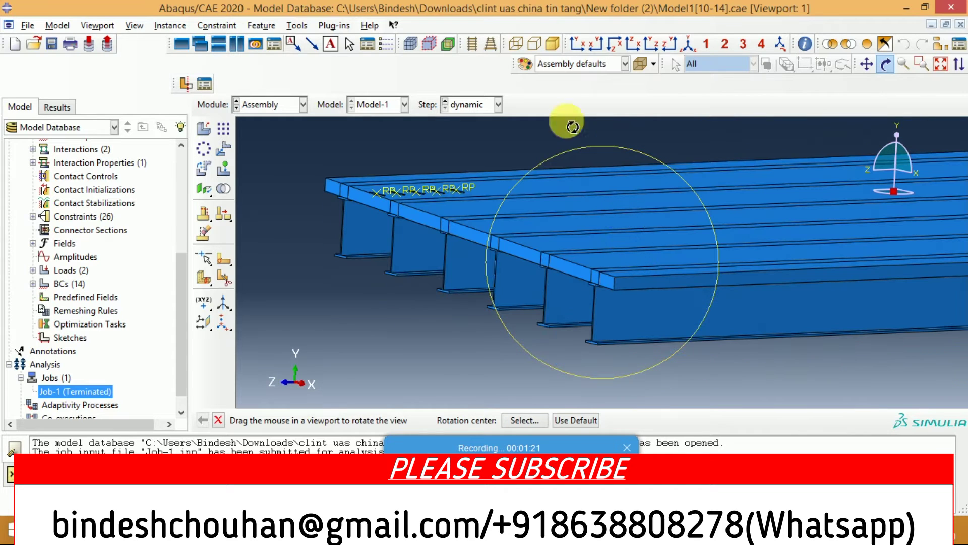
pyautogui.click(591, 51)
# Step: In the Part module, display the Diaphram, Diaphram Real Length and Girder parts
pyautogui.click(282, 104)
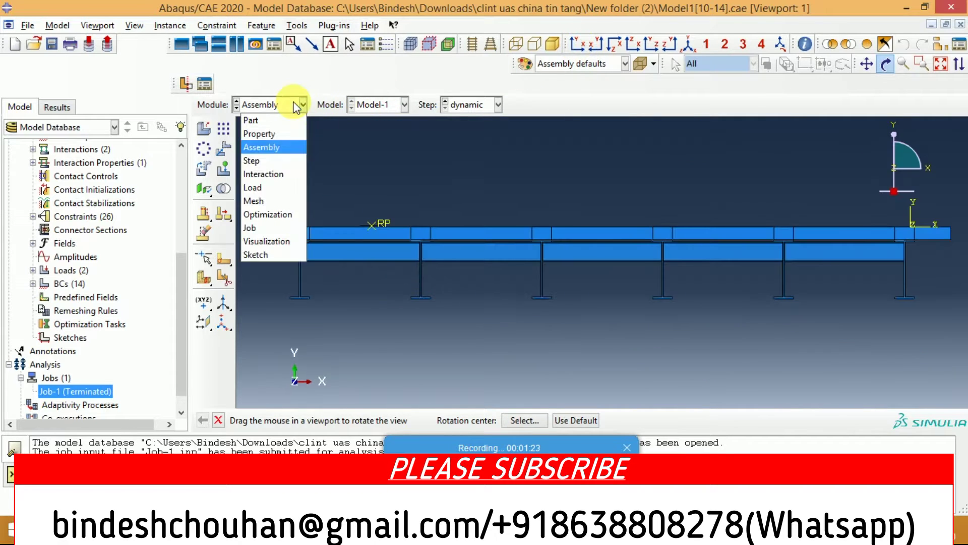
pyautogui.click(268, 120)
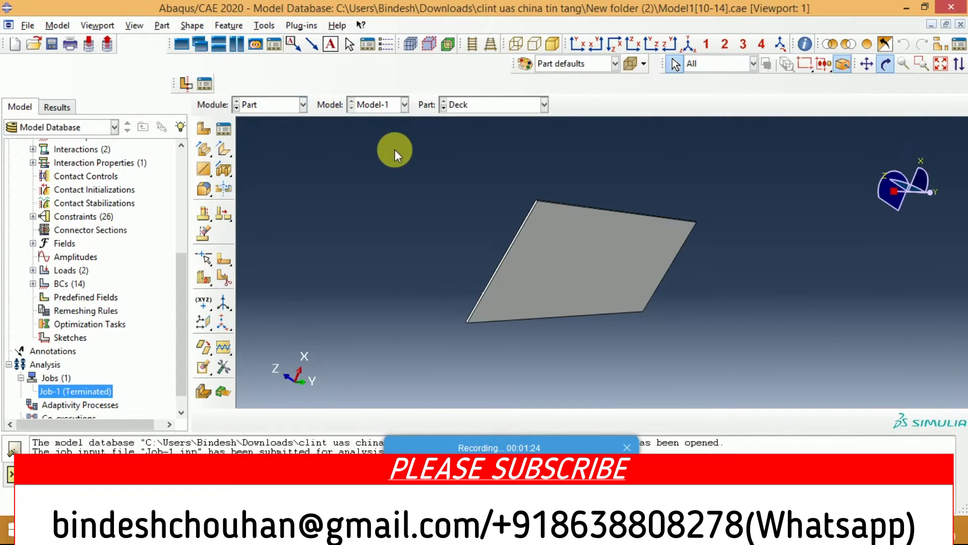
pyautogui.click(469, 106)
pyautogui.click(477, 130)
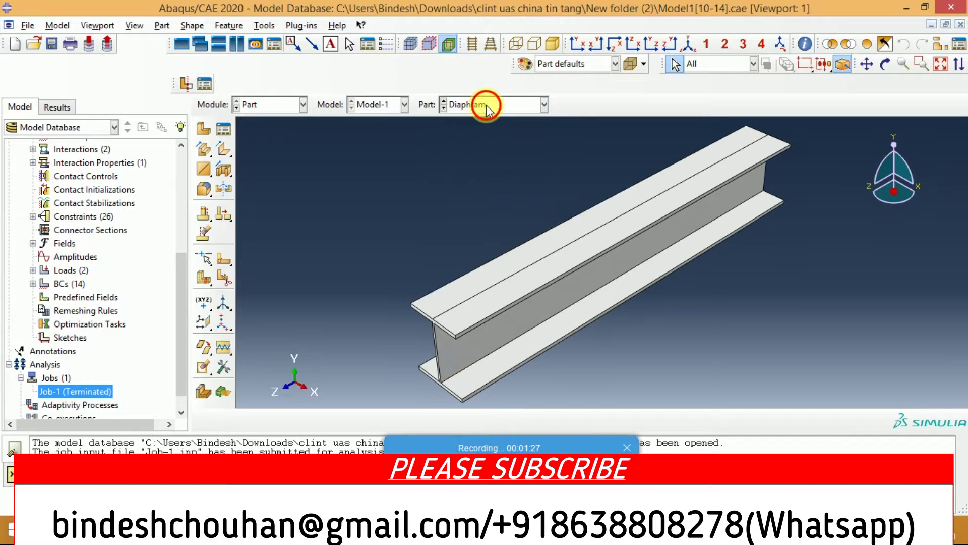
pyautogui.click(487, 106)
pyautogui.click(484, 130)
pyautogui.click(488, 108)
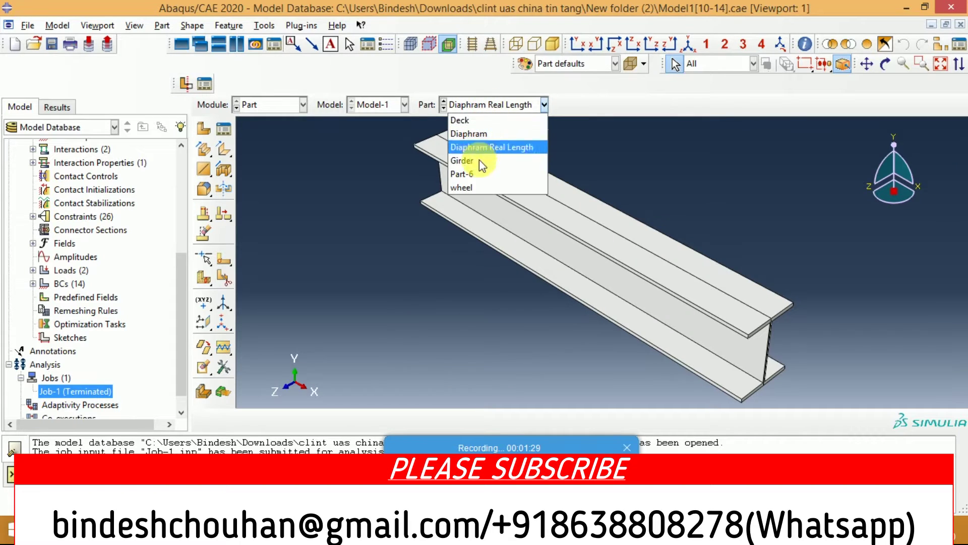
pyautogui.click(479, 160)
# Step: Display the wheel part
pyautogui.scroll(-1, 376, 355)
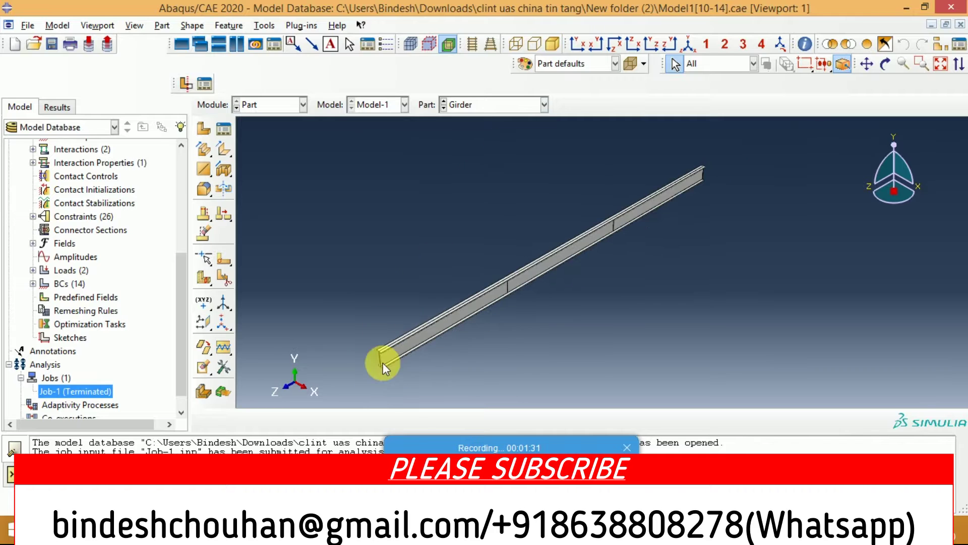
pyautogui.scroll(-1, 371, 365)
pyautogui.scroll(-2, 372, 365)
pyautogui.scroll(-2, 373, 365)
pyautogui.scroll(-1, 373, 365)
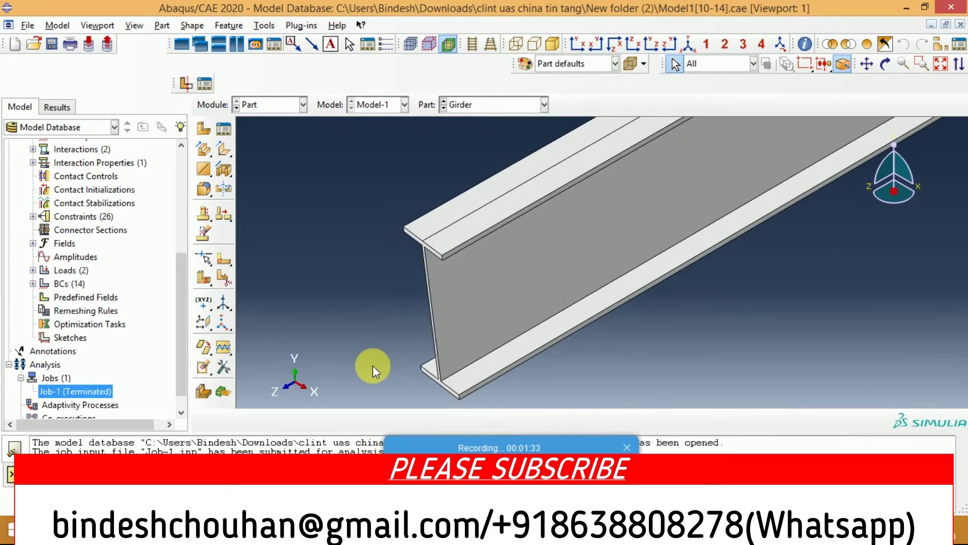
pyautogui.scroll(-1, 373, 365)
pyautogui.scroll(3, 373, 365)
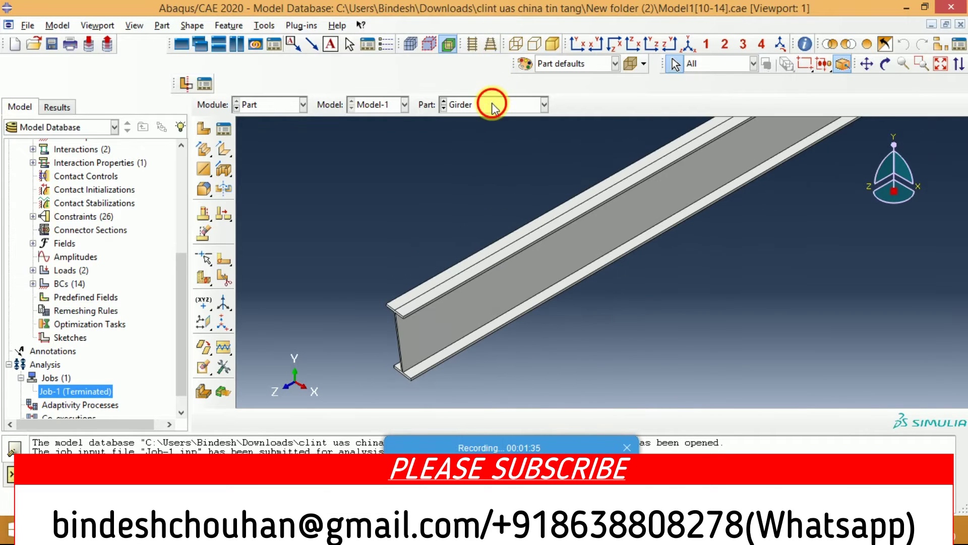
pyautogui.click(492, 106)
pyautogui.click(472, 188)
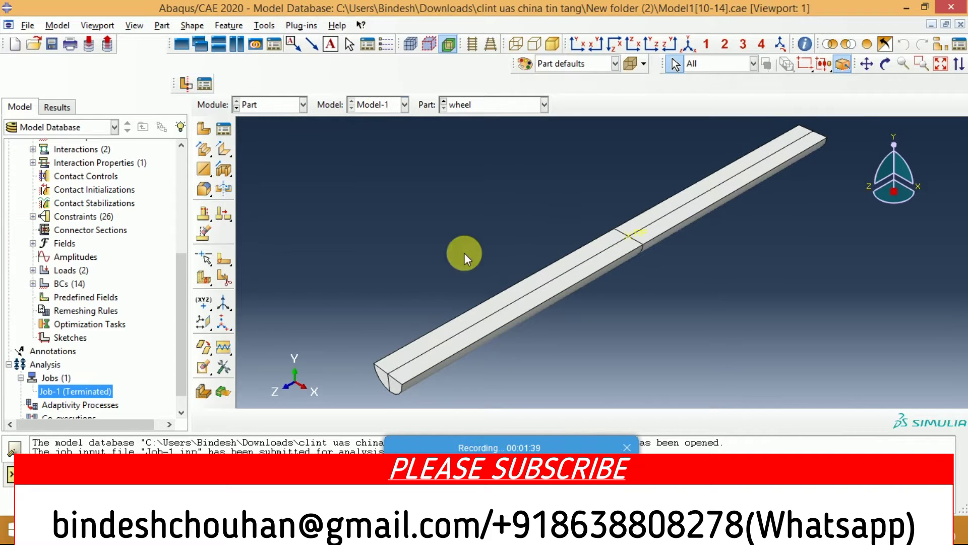
pyautogui.scroll(-1, 444, 255)
pyautogui.scroll(1, 378, 338)
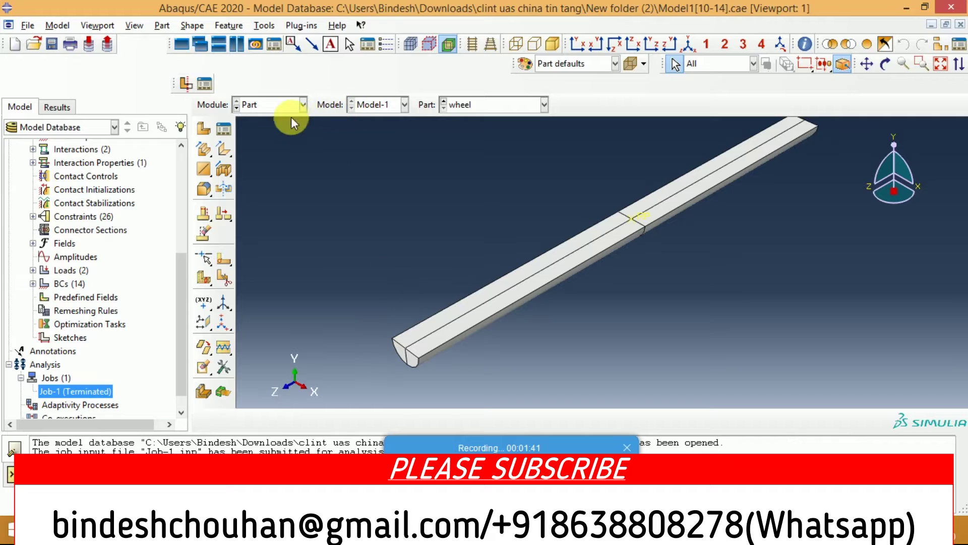
# Step: Show the bridge assembly in isometric view, then open Job-1's results
pyautogui.click(274, 105)
pyautogui.click(479, 172)
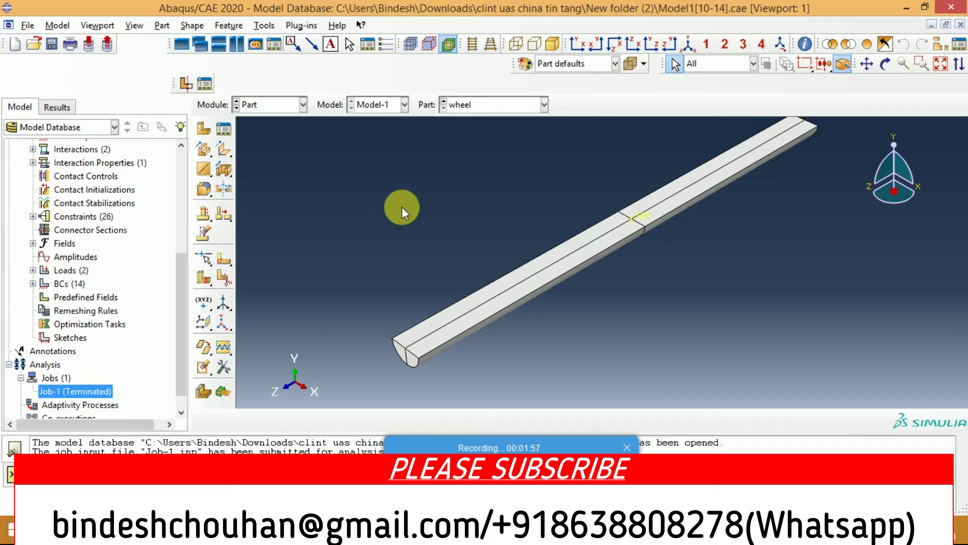
pyautogui.click(275, 105)
pyautogui.click(303, 143)
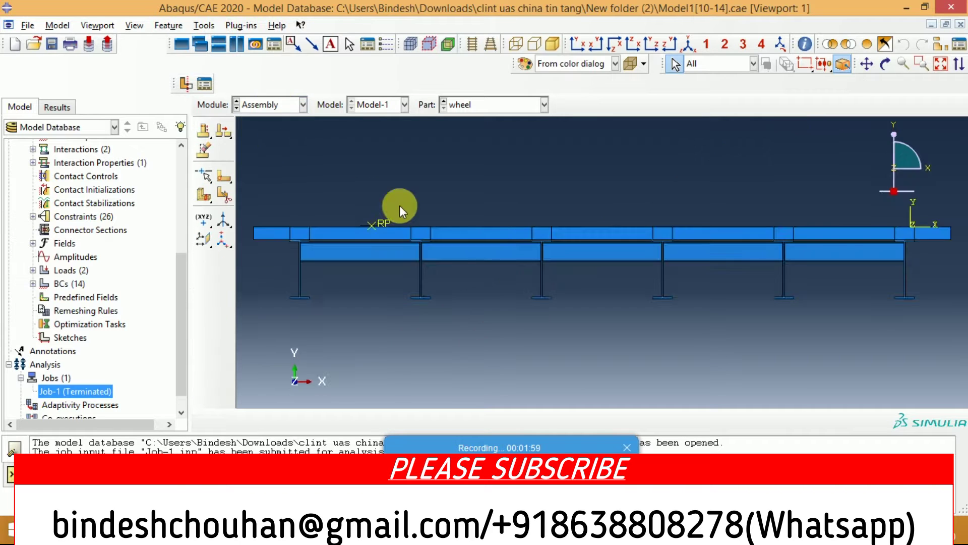
pyautogui.click(688, 44)
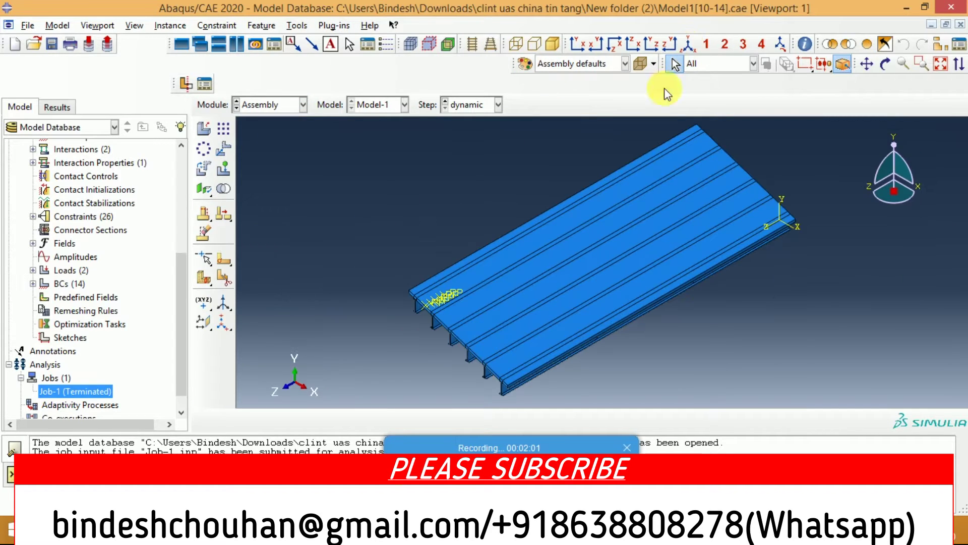
pyautogui.scroll(2, 404, 328)
pyautogui.scroll(2, 436, 357)
pyautogui.scroll(2, 436, 357)
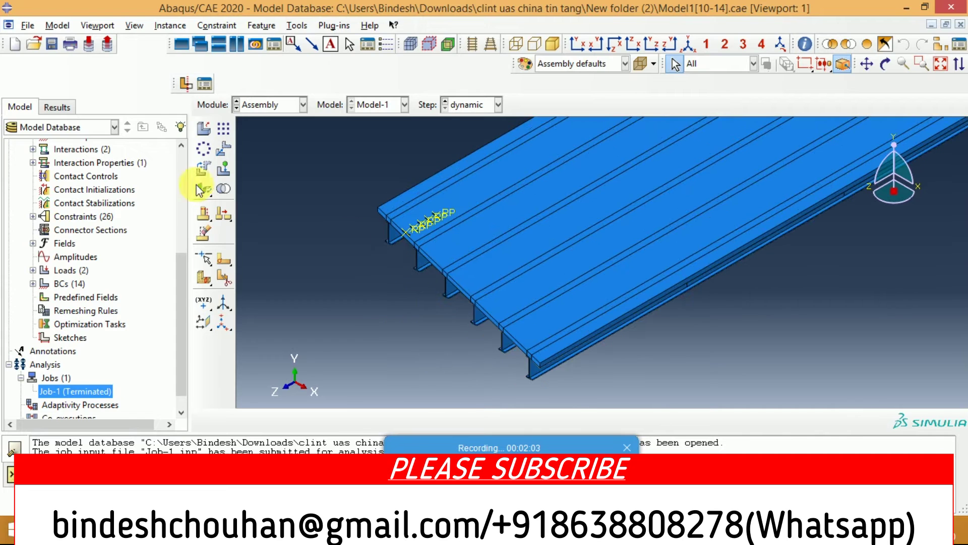
pyautogui.rightClick(78, 386)
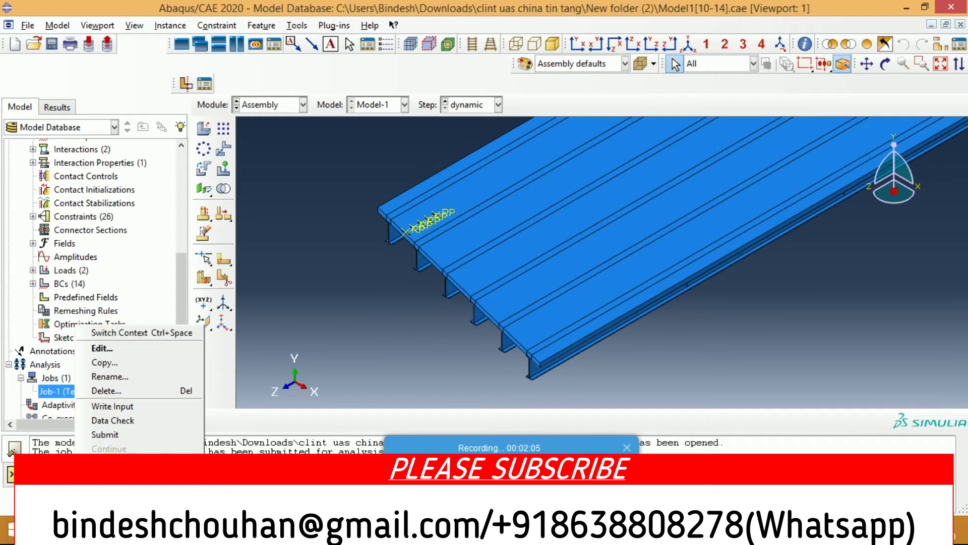
pyautogui.click(96, 329)
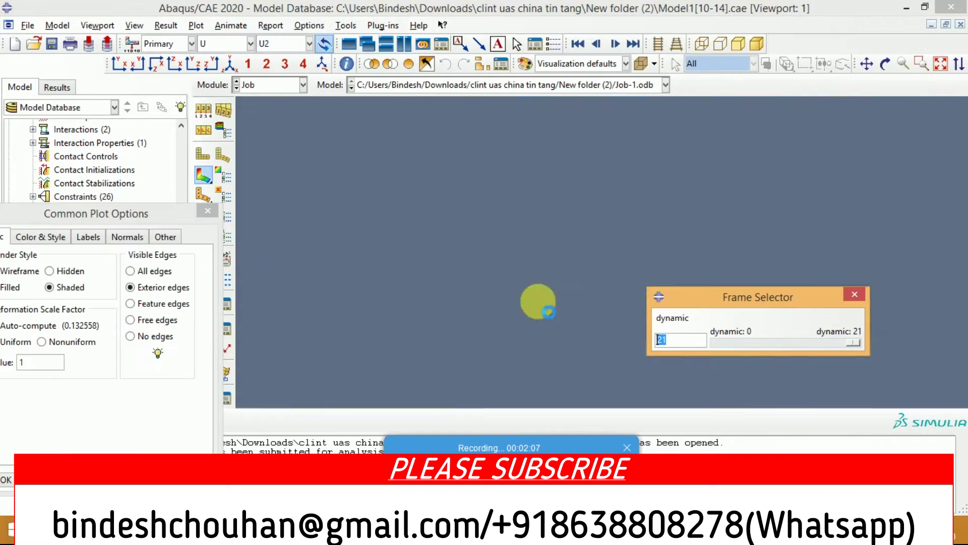
# Step: Scrub through the dynamic step frames and set a uniform deformation scale factor of 1
pyautogui.scroll(-1, 462, 251)
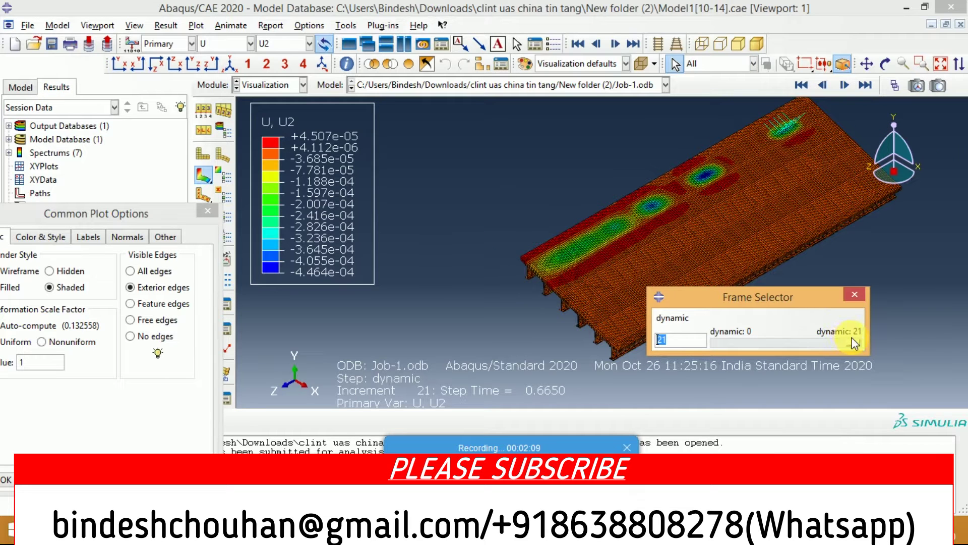
pyautogui.moveTo(852, 345)
pyautogui.mouseDown()
pyautogui.moveTo(843, 345)
pyautogui.moveTo(885, 347)
pyautogui.moveTo(725, 343)
pyautogui.moveTo(857, 344)
pyautogui.mouseUp()
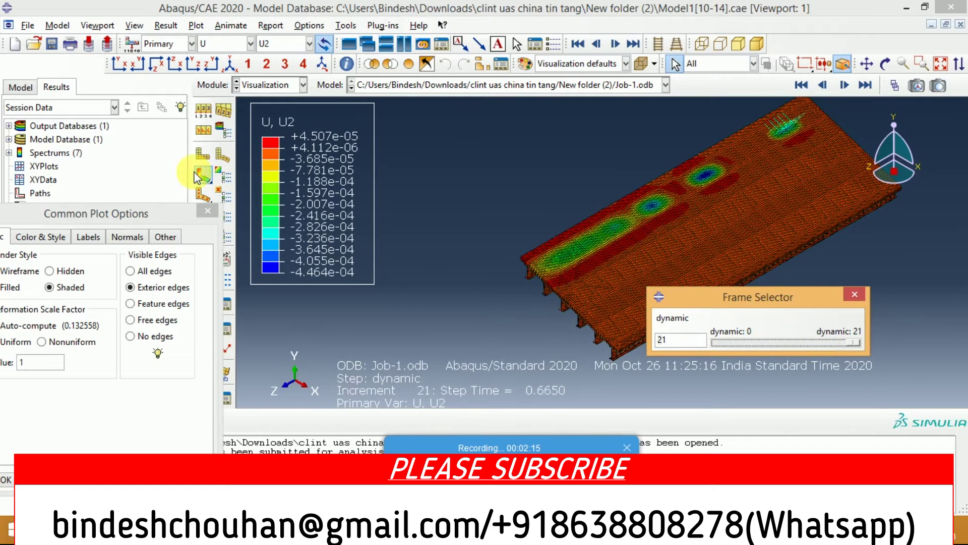
pyautogui.moveTo(108, 214); pyautogui.dragTo(159, 190)
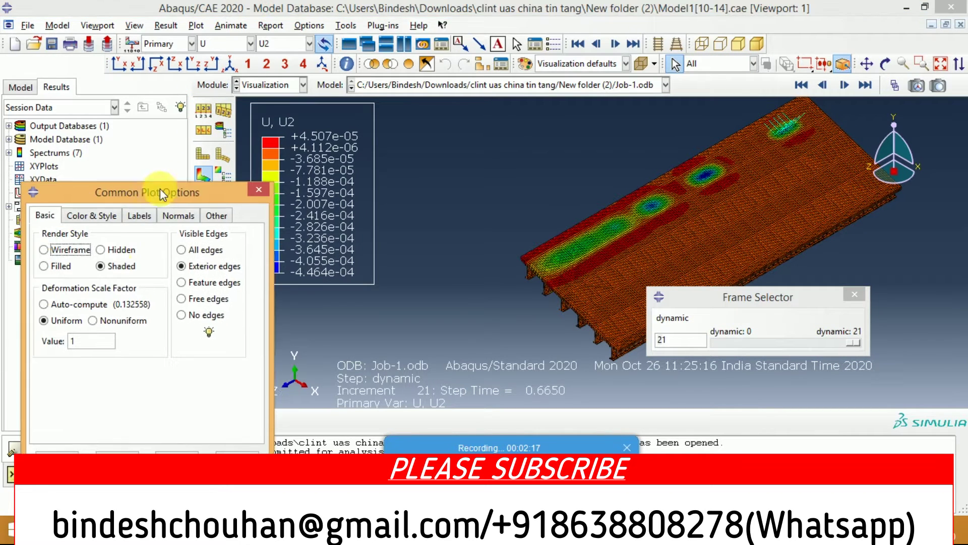
pyautogui.click(121, 450)
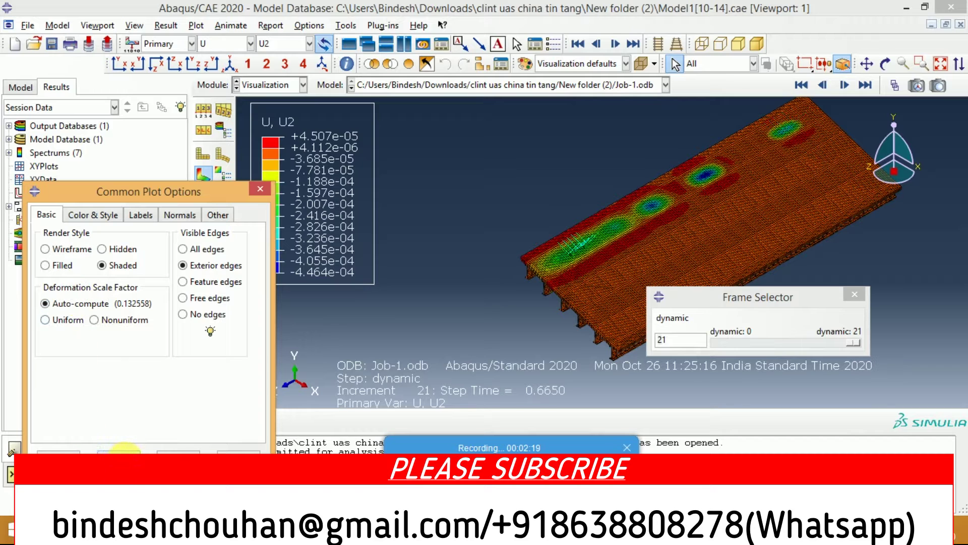
pyautogui.moveTo(853, 343)
pyautogui.mouseDown()
pyautogui.moveTo(720, 343)
pyautogui.moveTo(891, 344)
pyautogui.mouseUp()
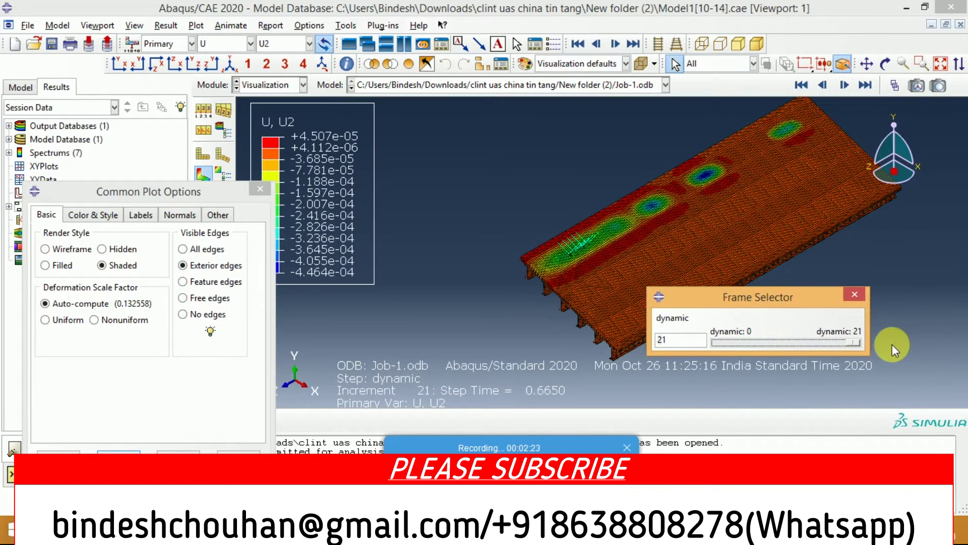
pyautogui.click(61, 321)
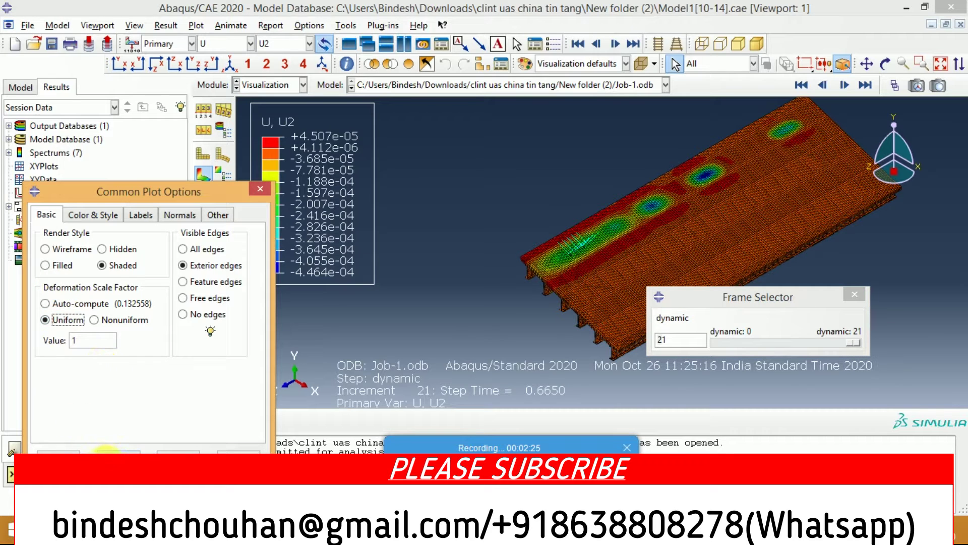
pyautogui.moveTo(852, 343)
pyautogui.mouseDown()
pyautogui.moveTo(728, 346)
pyautogui.moveTo(864, 342)
pyautogui.mouseUp()
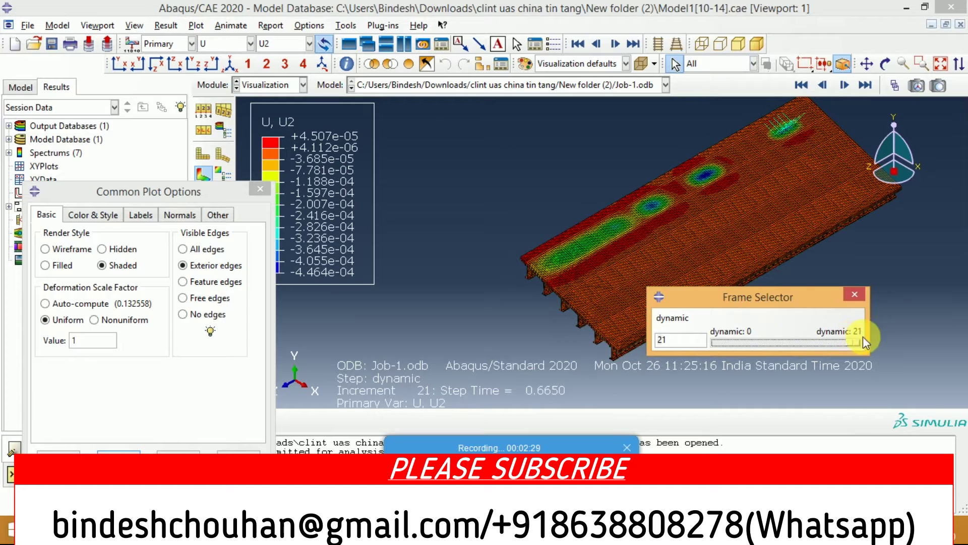
pyautogui.moveTo(246, 194); pyautogui.dragTo(215, 208)
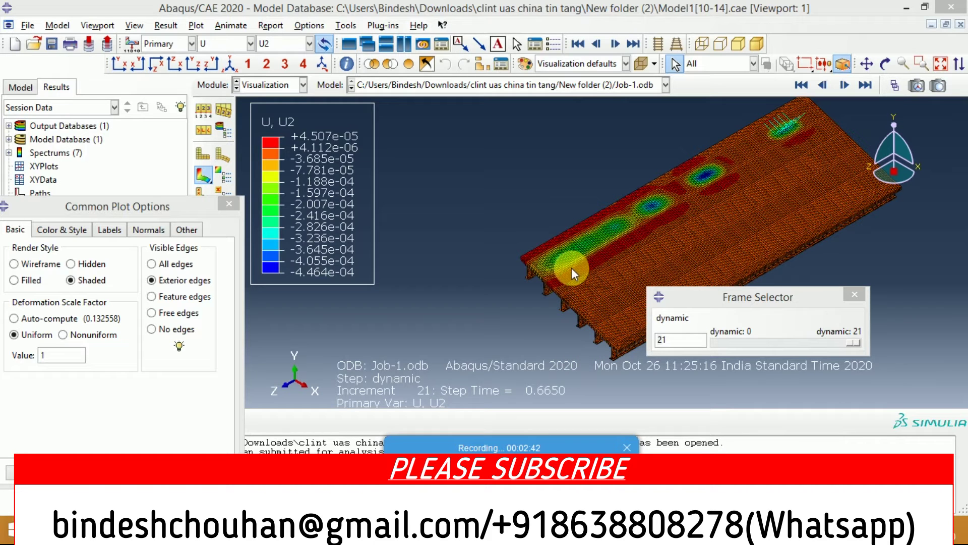
# Step: Enable Show location for both max and min on the contour Limits tab and apply
pyautogui.moveTo(210, 202); pyautogui.dragTo(189, 230)
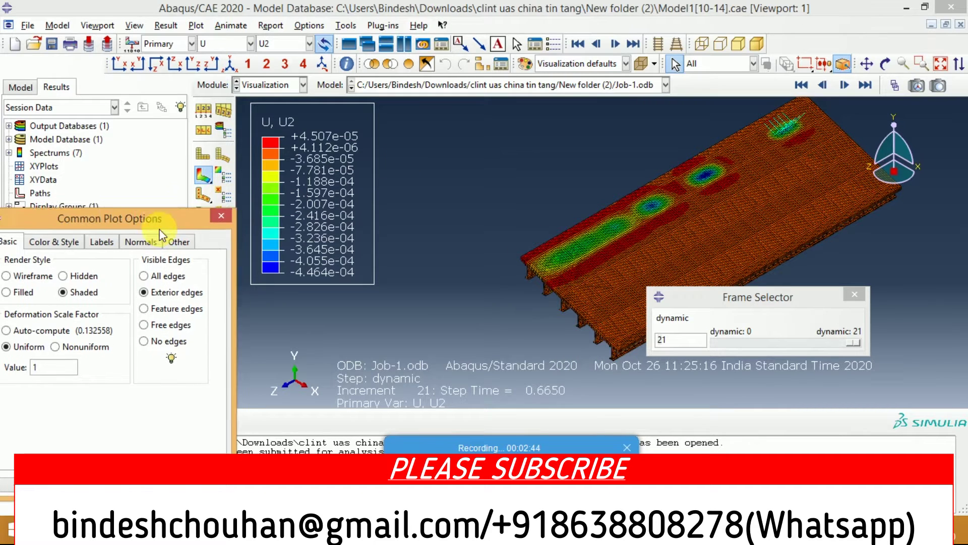
pyautogui.click(227, 174)
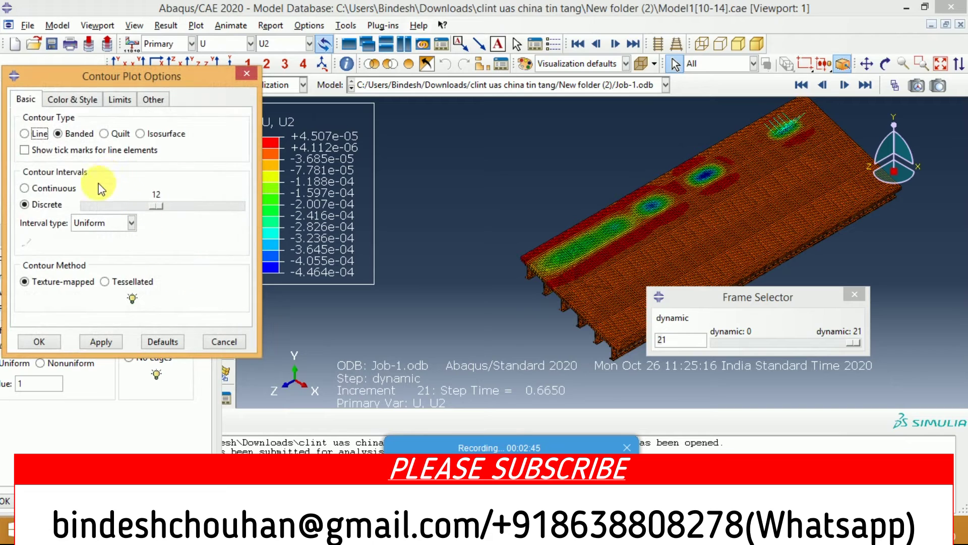
pyautogui.click(75, 100)
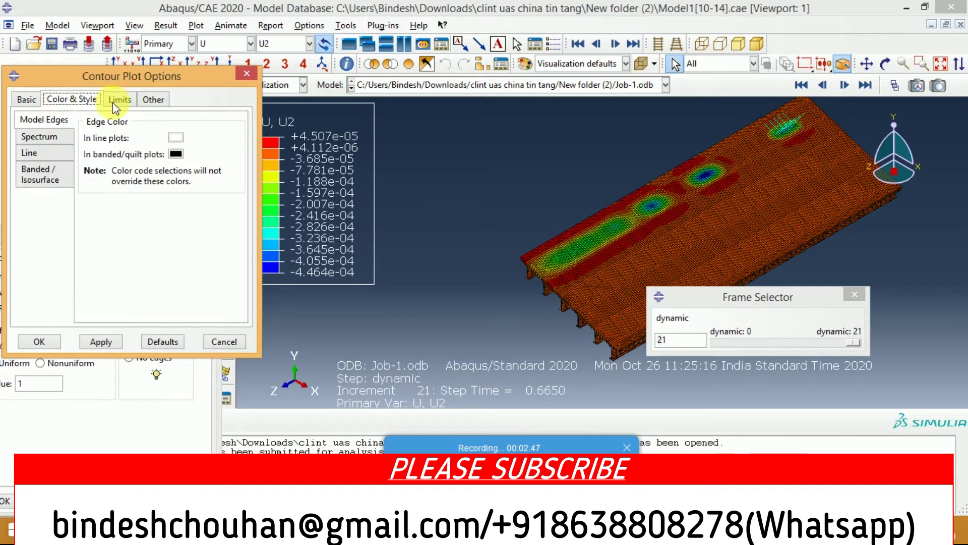
pyautogui.click(119, 99)
pyautogui.click(176, 161)
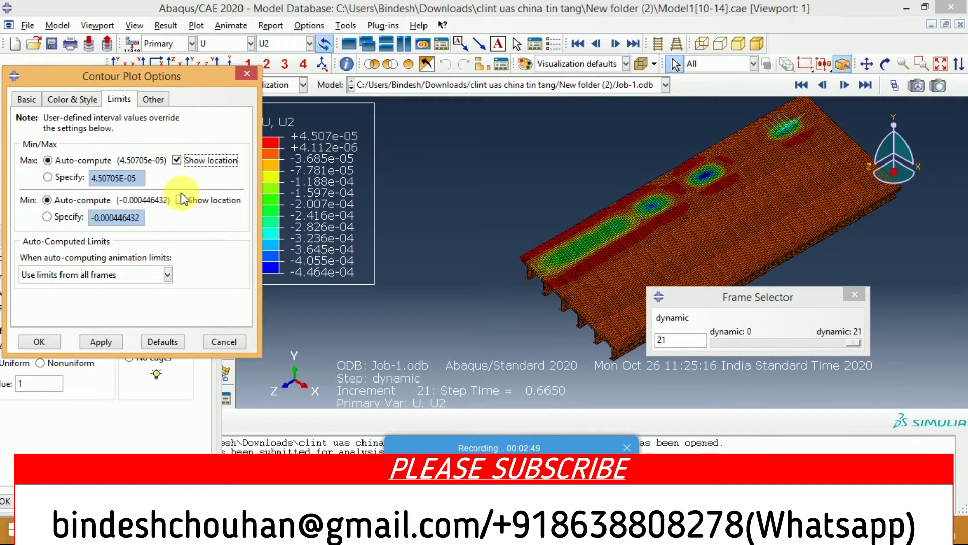
pyautogui.click(180, 199)
pyautogui.click(101, 341)
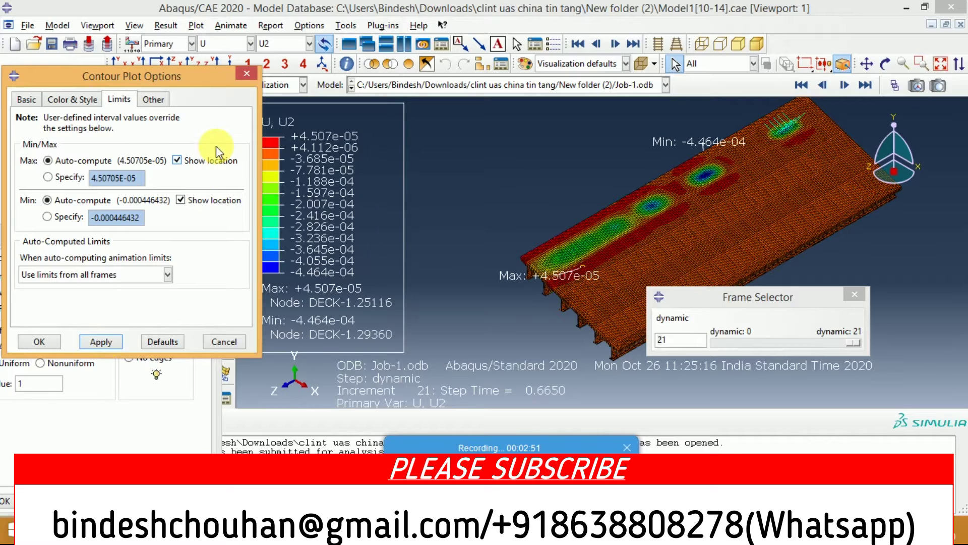
pyautogui.moveTo(246, 71); pyautogui.dragTo(238, 115)
pyautogui.click(238, 115)
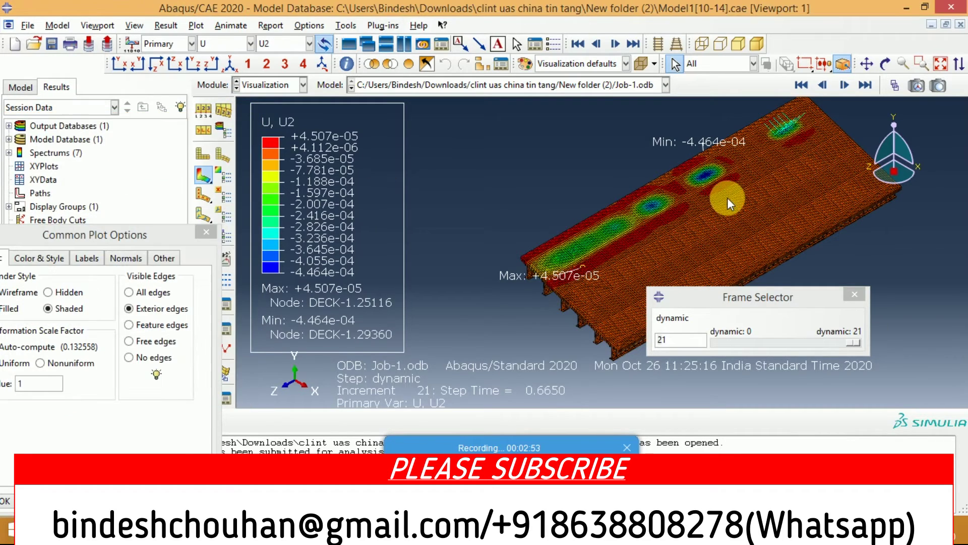
pyautogui.scroll(-3, 670, 213)
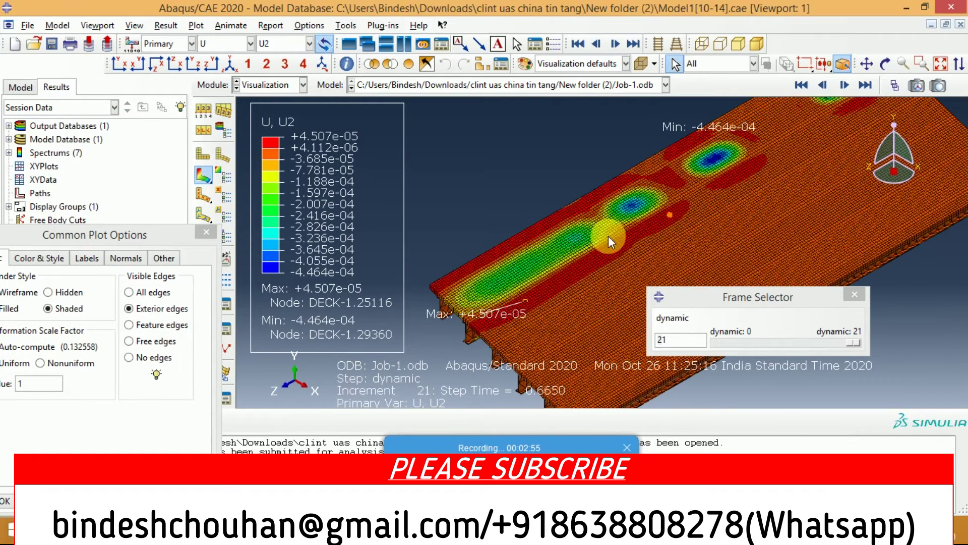
pyautogui.scroll(2, 536, 298)
pyautogui.scroll(2, 541, 295)
pyautogui.scroll(2, 494, 288)
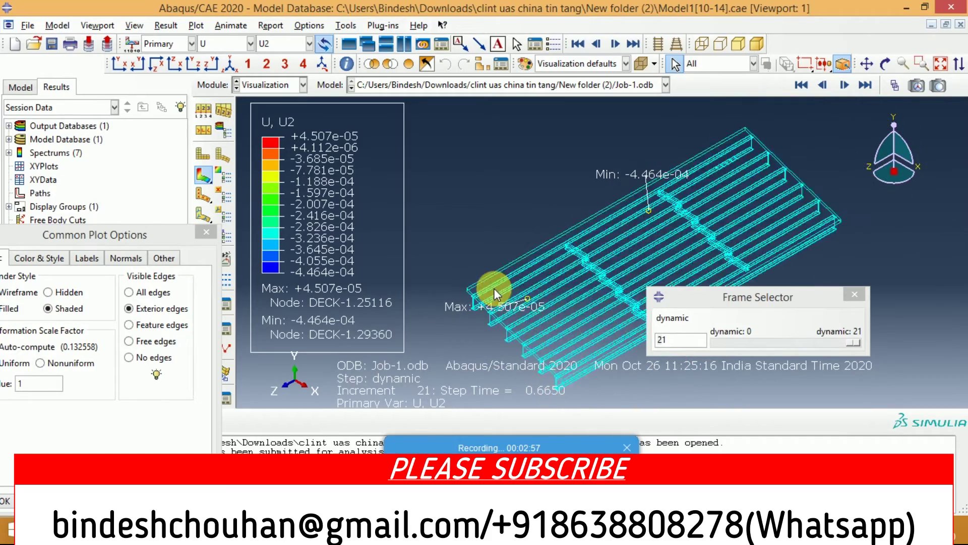
pyautogui.scroll(-1, 480, 293)
pyautogui.scroll(-1, 496, 312)
pyautogui.scroll(-1, 485, 310)
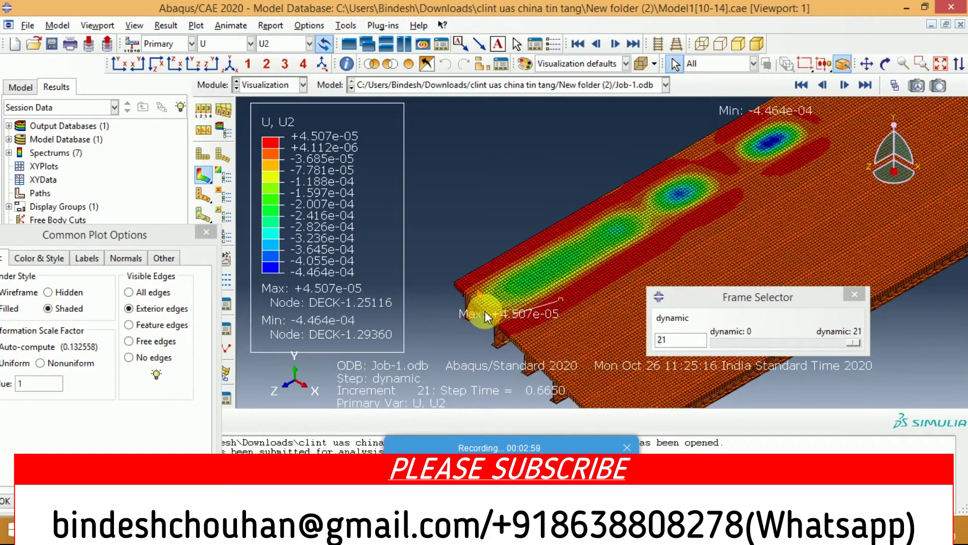
pyautogui.scroll(-1, 448, 287)
pyautogui.scroll(1, 432, 254)
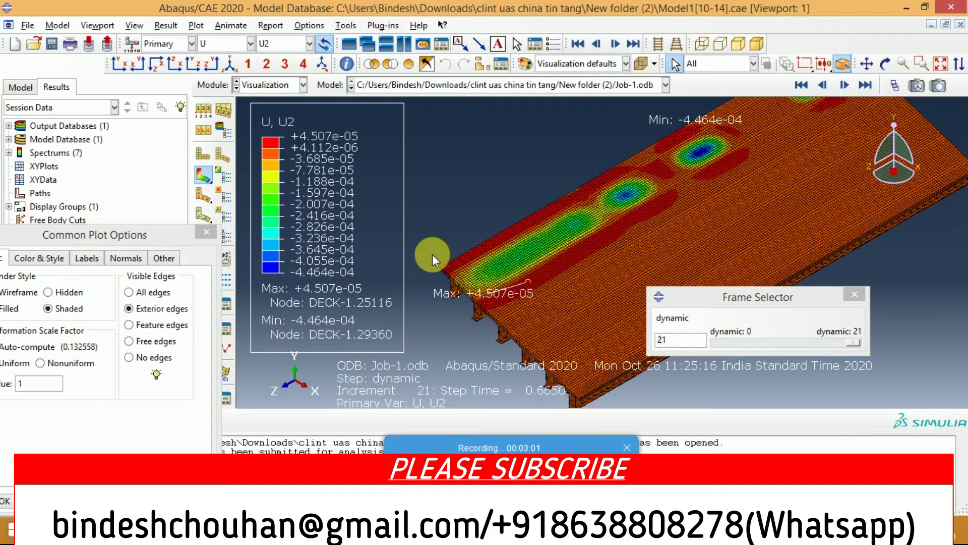
pyautogui.scroll(1, 467, 269)
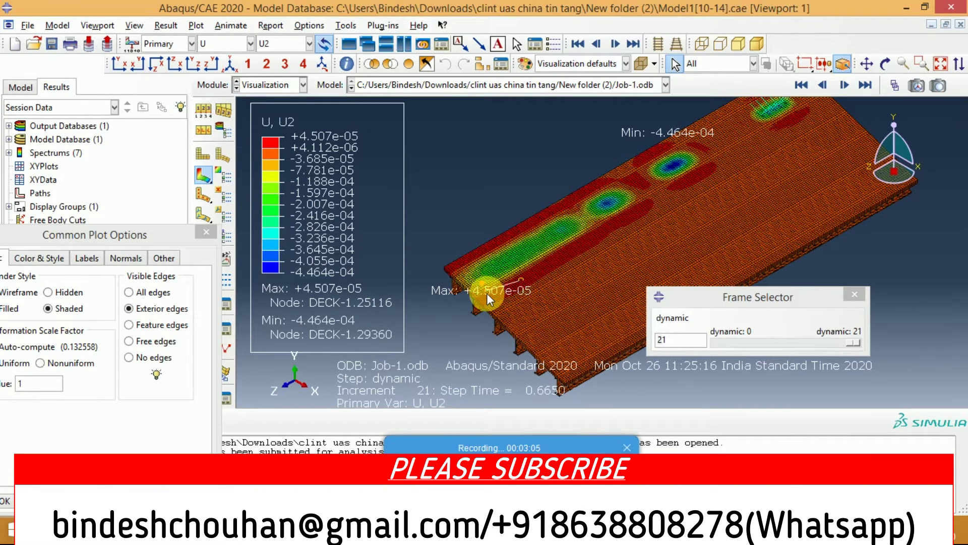
pyautogui.scroll(-1, 474, 286)
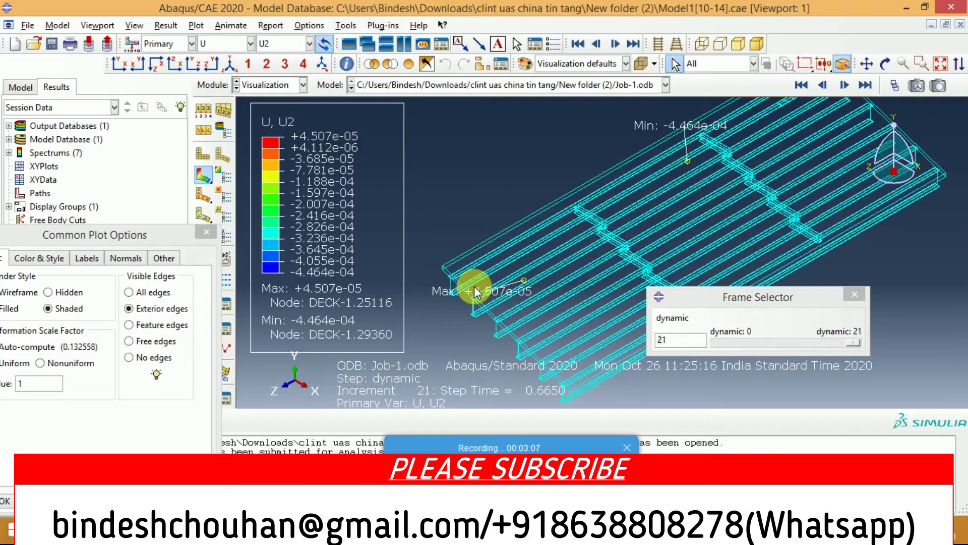
pyautogui.scroll(1, 463, 285)
pyautogui.scroll(-1, 488, 290)
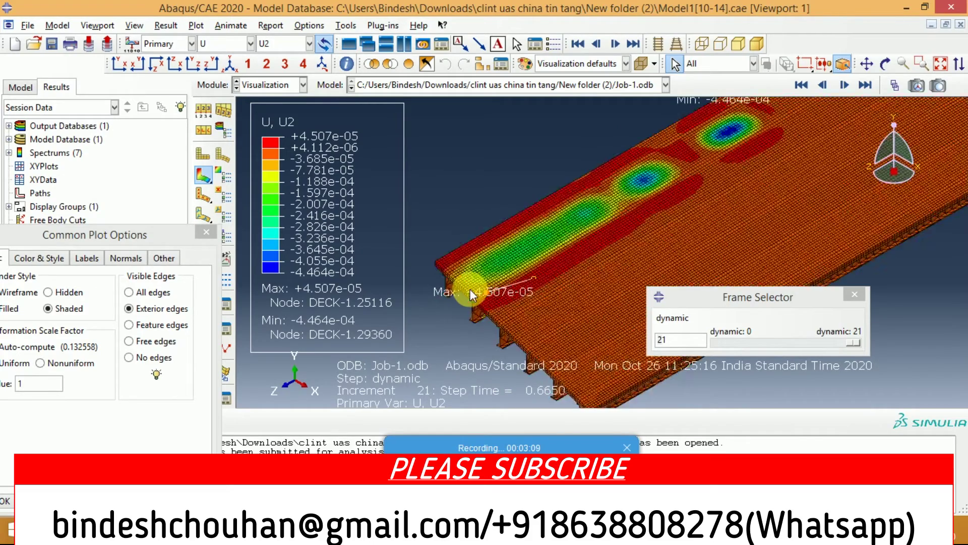
pyautogui.scroll(1, 469, 289)
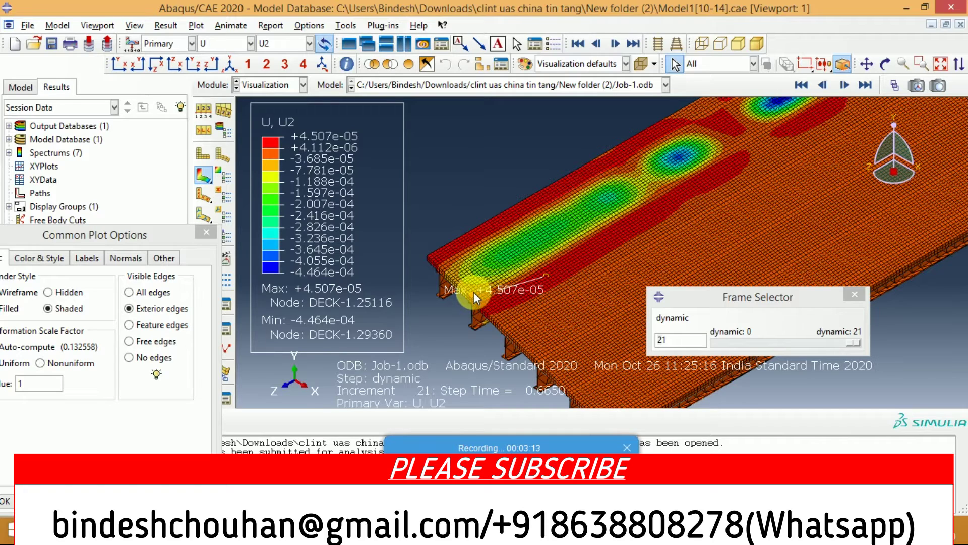
pyautogui.scroll(2, 473, 291)
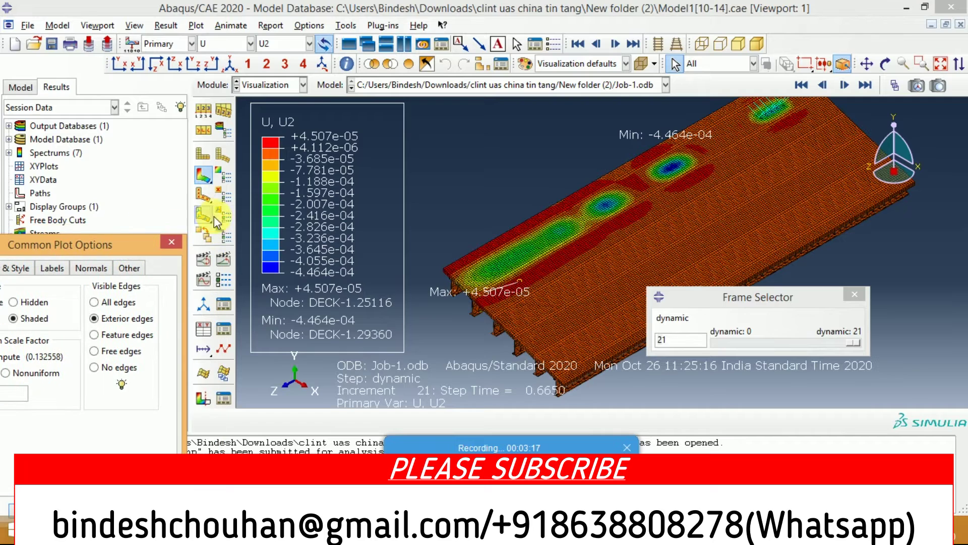
pyautogui.click(221, 195)
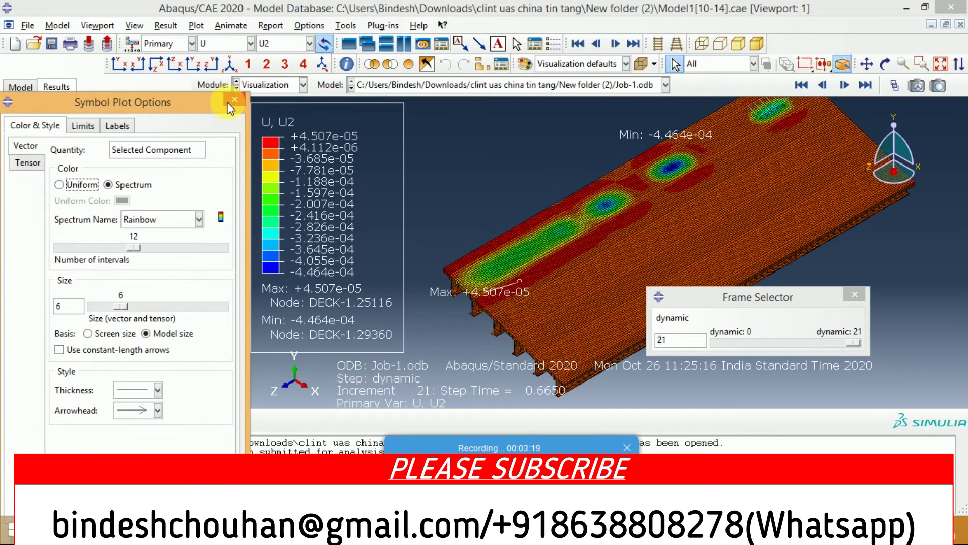
# Step: Plot U2 as symbol arrows, jump to the last frame and view from the front
pyautogui.click(228, 103)
pyautogui.click(227, 215)
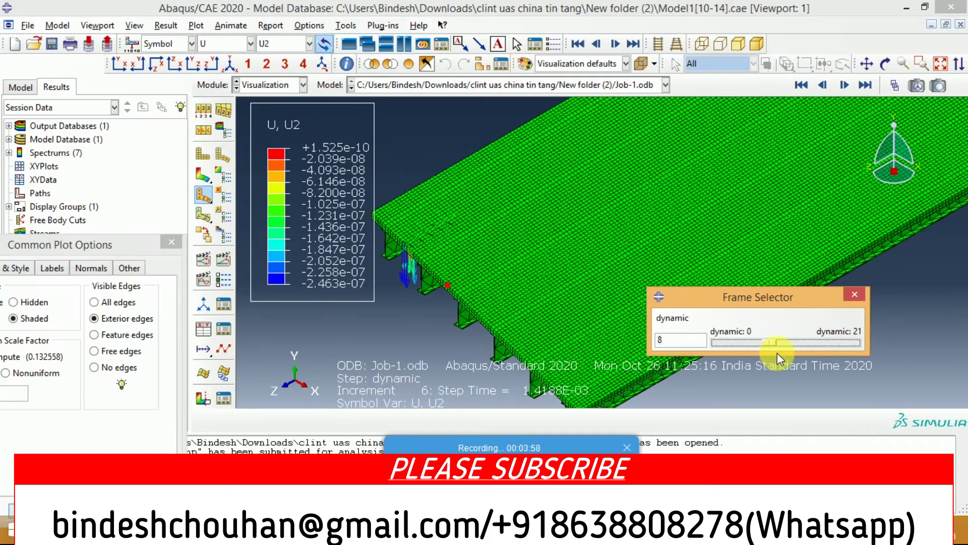
pyautogui.moveTo(777, 352); pyautogui.dragTo(858, 356)
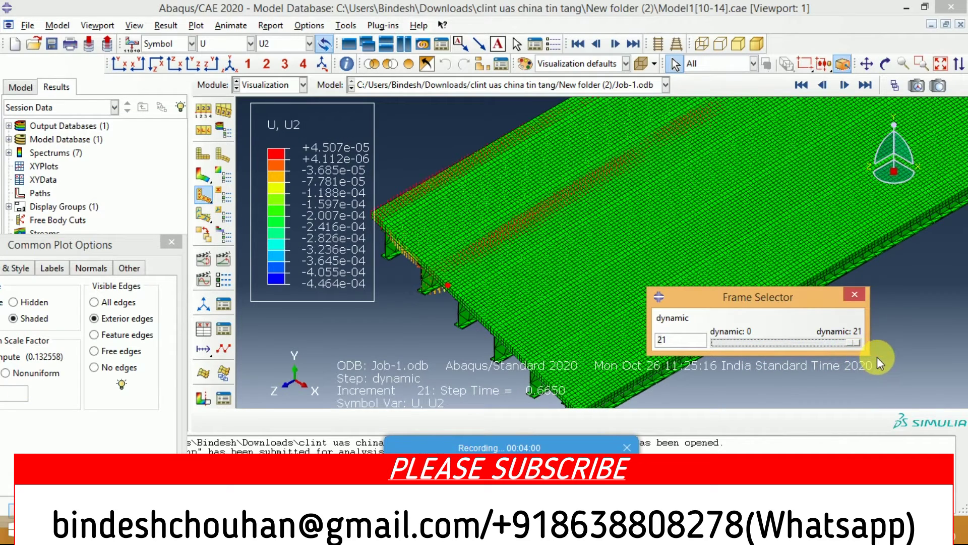
pyautogui.click(119, 64)
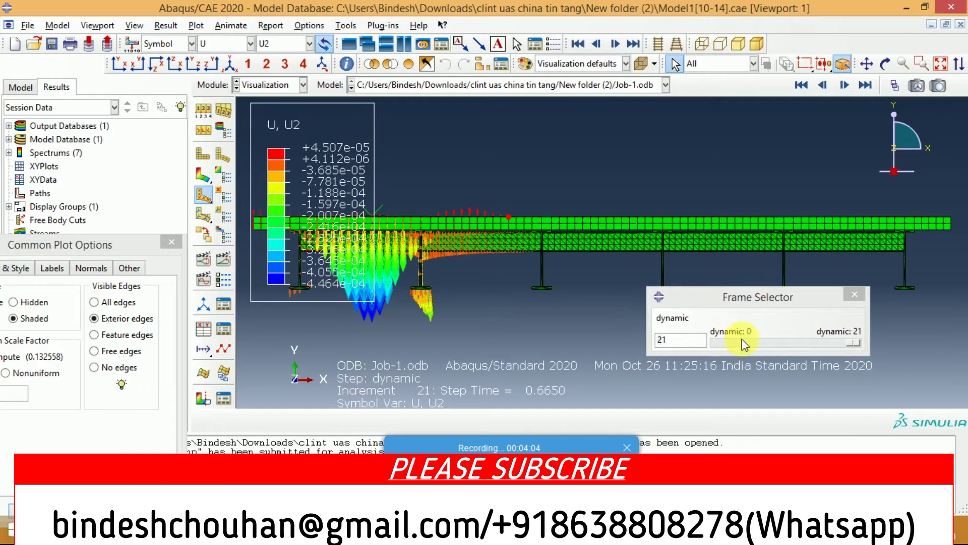
pyautogui.moveTo(859, 350)
pyautogui.mouseDown()
pyautogui.moveTo(794, 347)
pyautogui.moveTo(910, 280)
pyautogui.mouseUp()
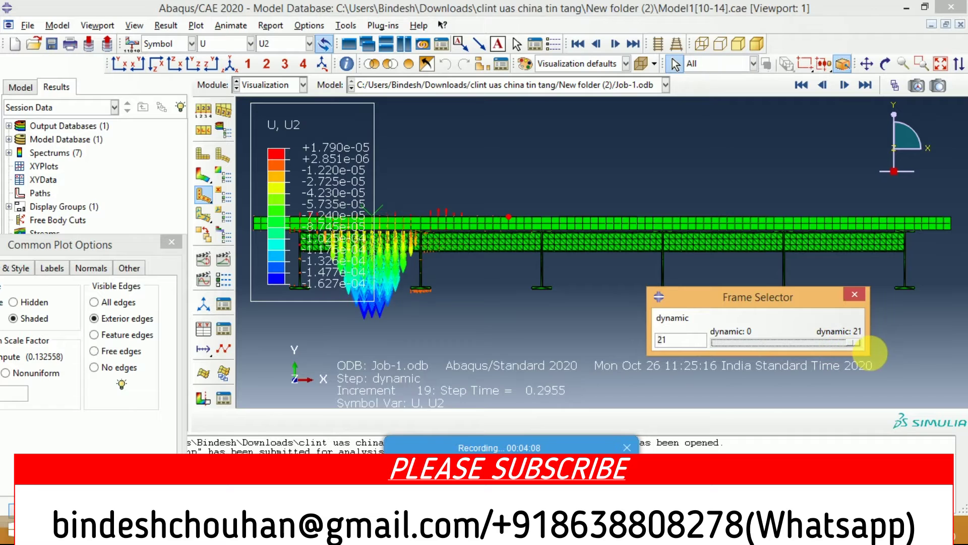
# Step: Zoom in, return to the first frames and start the time-history animation
pyautogui.scroll(-2, 912, 280)
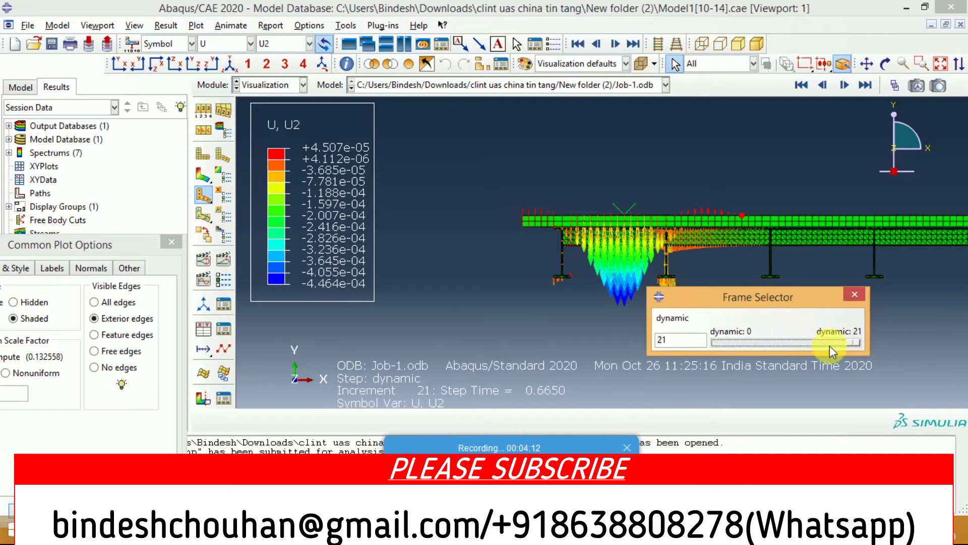
pyautogui.scroll(-1, 864, 264)
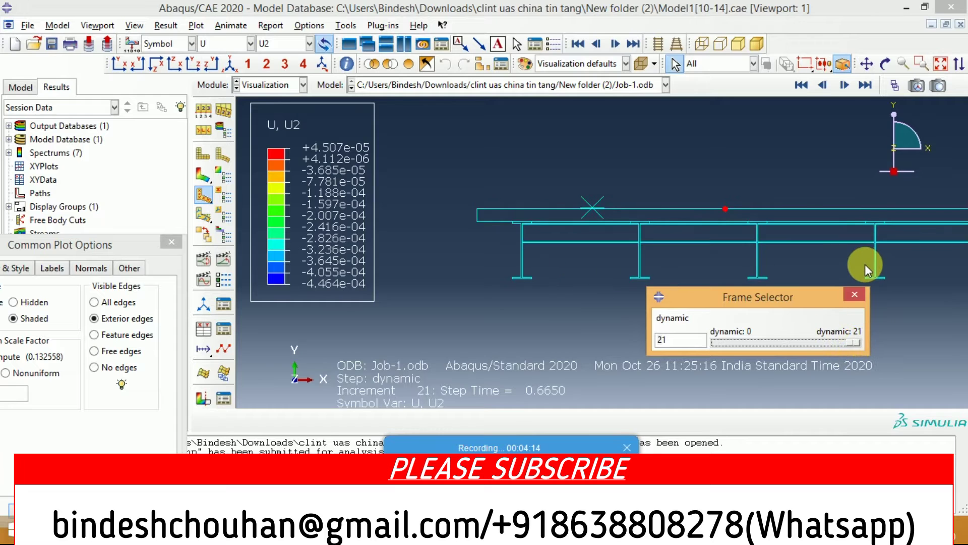
pyautogui.scroll(-1, 864, 265)
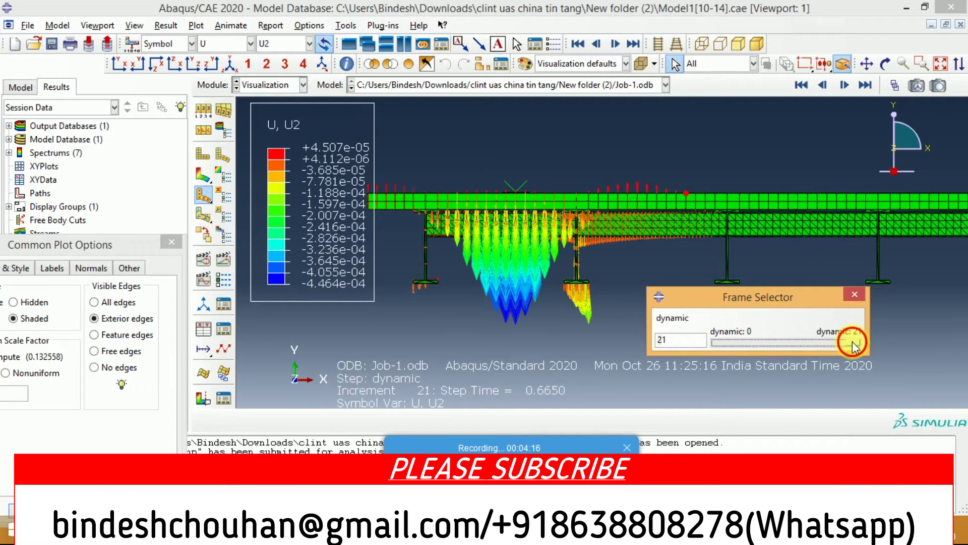
pyautogui.moveTo(852, 345)
pyautogui.mouseDown()
pyautogui.moveTo(729, 345)
pyautogui.moveTo(851, 344)
pyautogui.mouseUp()
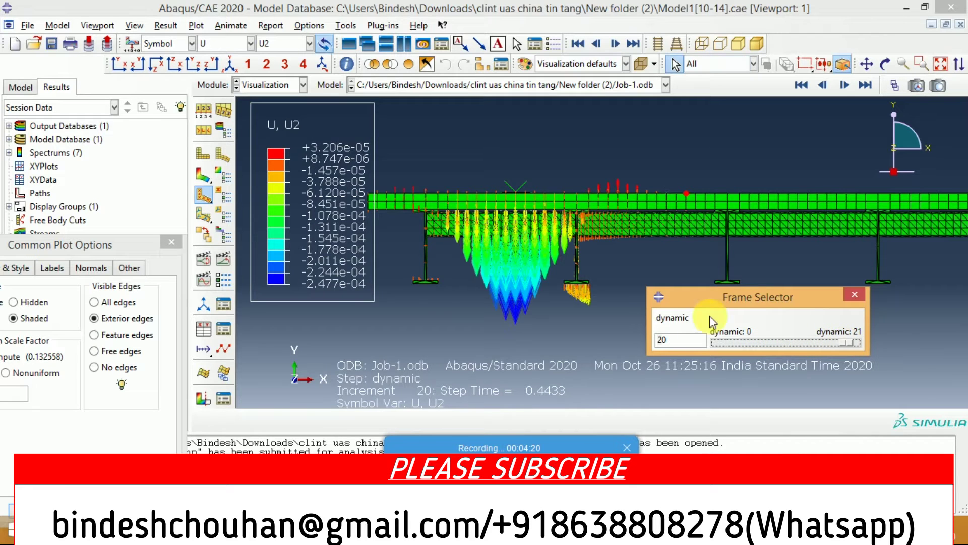
pyautogui.click(223, 262)
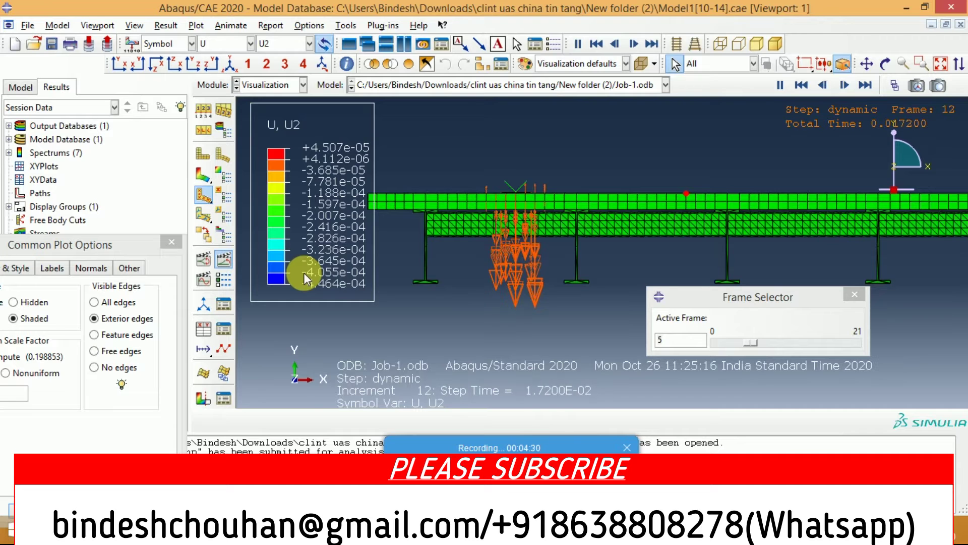
# Step: Enlarge the U2 symbol arrows to size 21 and set 18 colour intervals
pyautogui.click(226, 196)
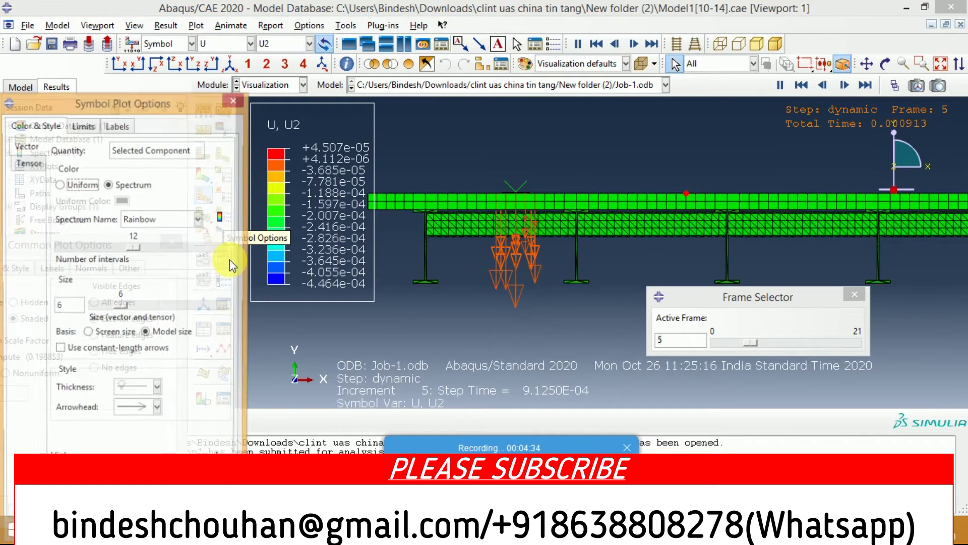
pyautogui.moveTo(108, 101); pyautogui.dragTo(130, 49)
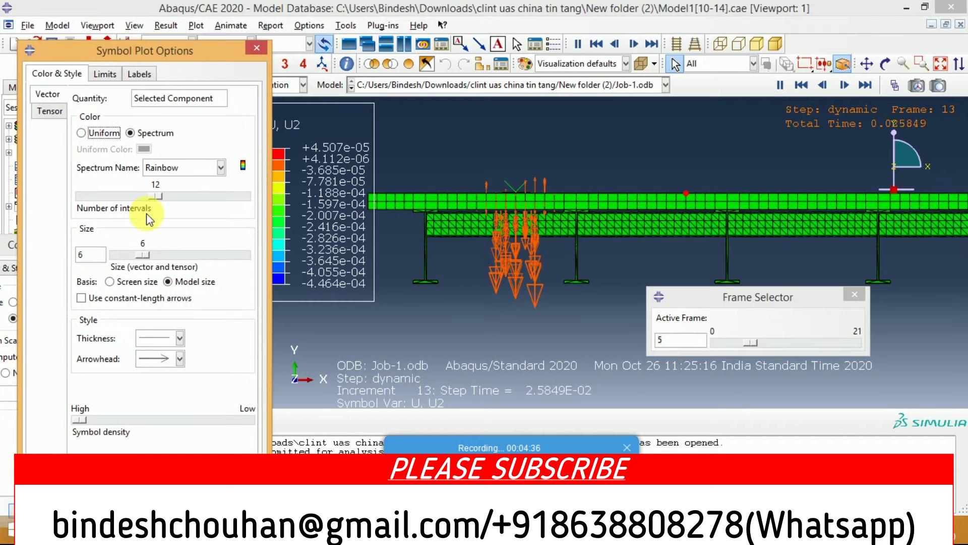
pyautogui.moveTo(144, 254)
pyautogui.mouseDown()
pyautogui.moveTo(174, 263)
pyautogui.moveTo(188, 254)
pyautogui.mouseUp()
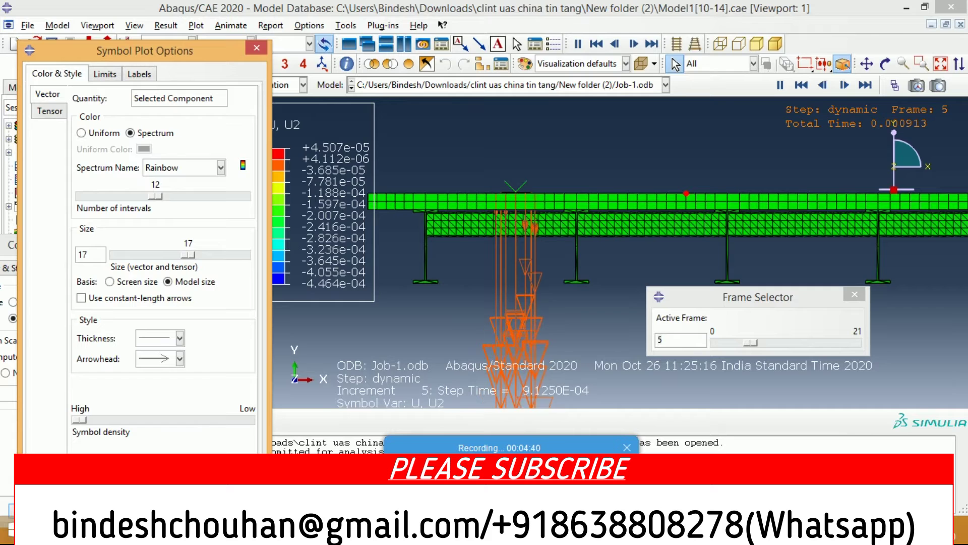
pyautogui.click(189, 254)
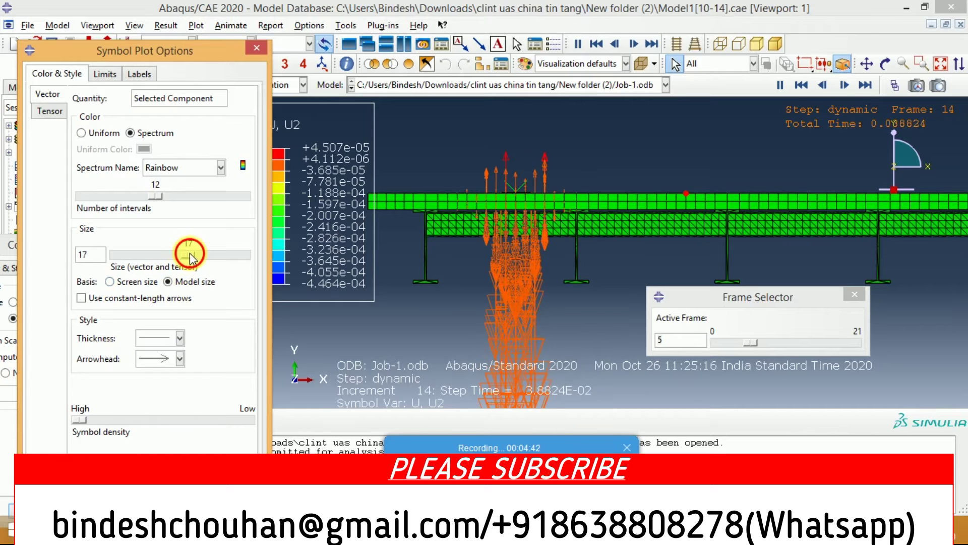
pyautogui.moveTo(190, 255); pyautogui.dragTo(205, 254)
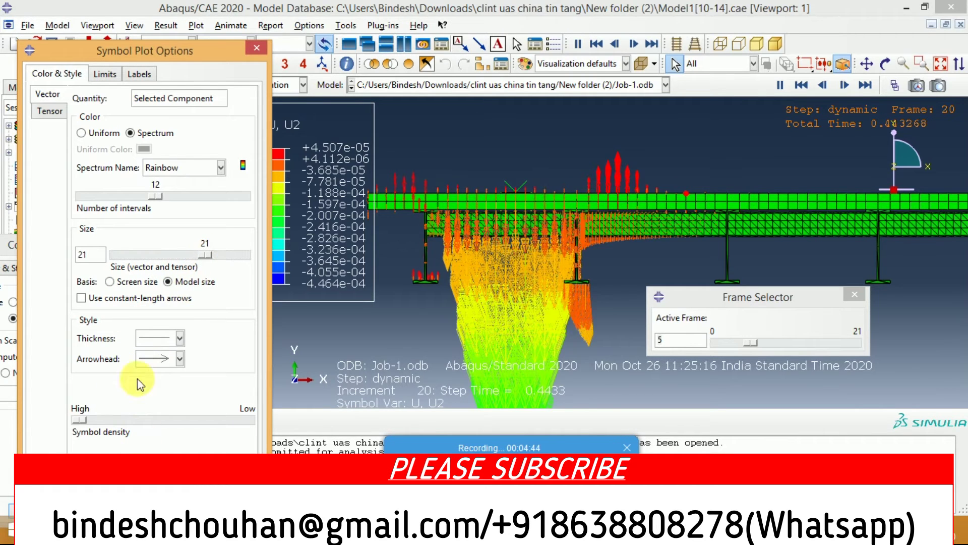
pyautogui.moveTo(155, 196); pyautogui.dragTo(199, 203)
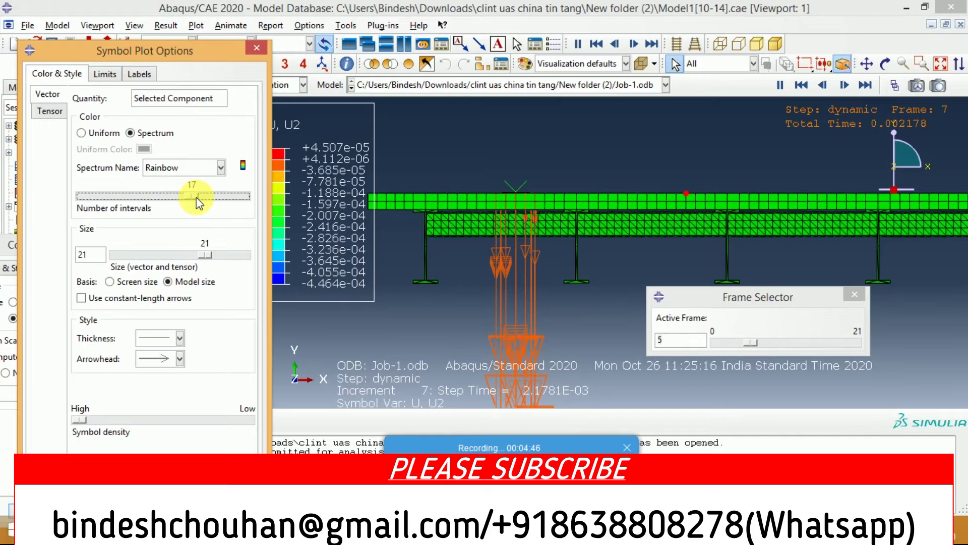
pyautogui.moveTo(198, 202); pyautogui.dragTo(201, 202)
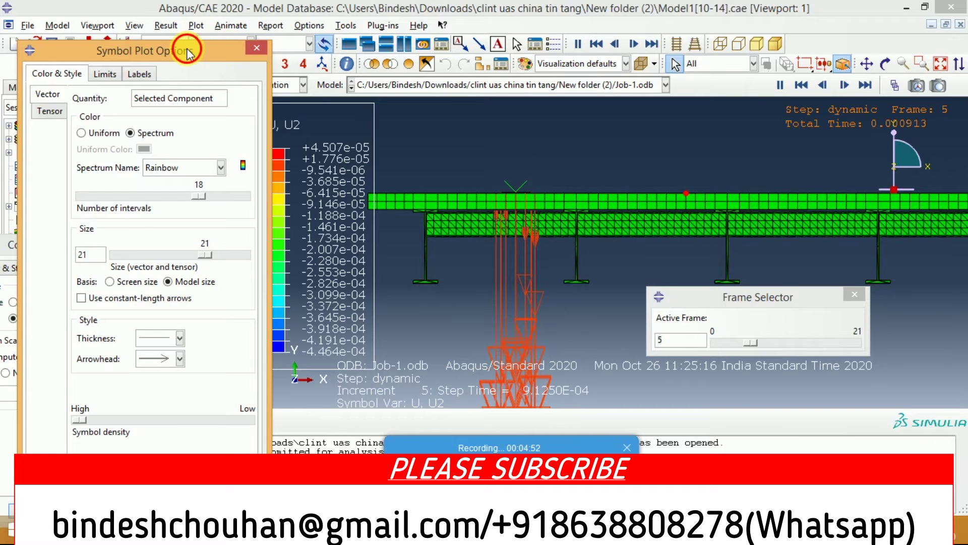
pyautogui.moveTo(187, 53); pyautogui.dragTo(158, 116)
# Step: View the arrows from top and bottom, moving dialogs aside and widening the viewport
pyautogui.click(156, 65)
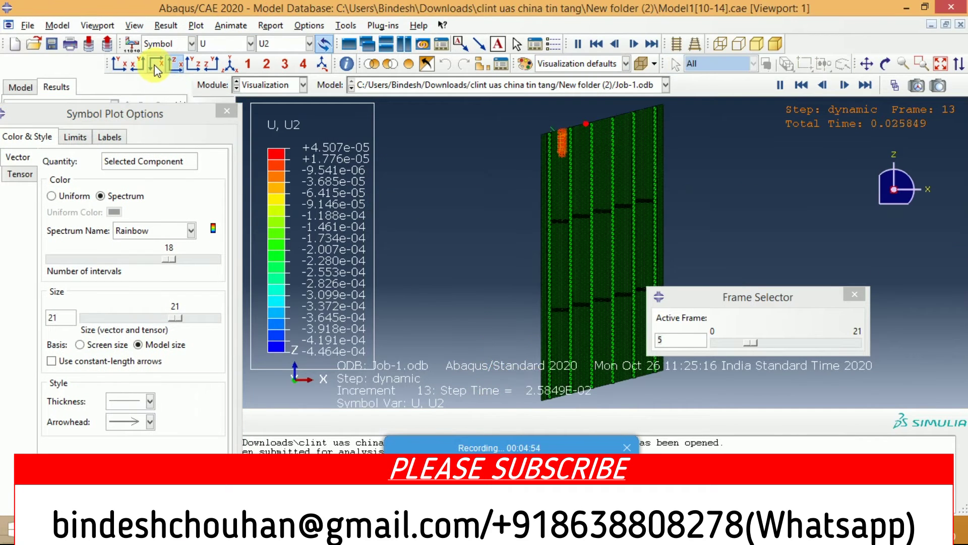
pyautogui.click(196, 66)
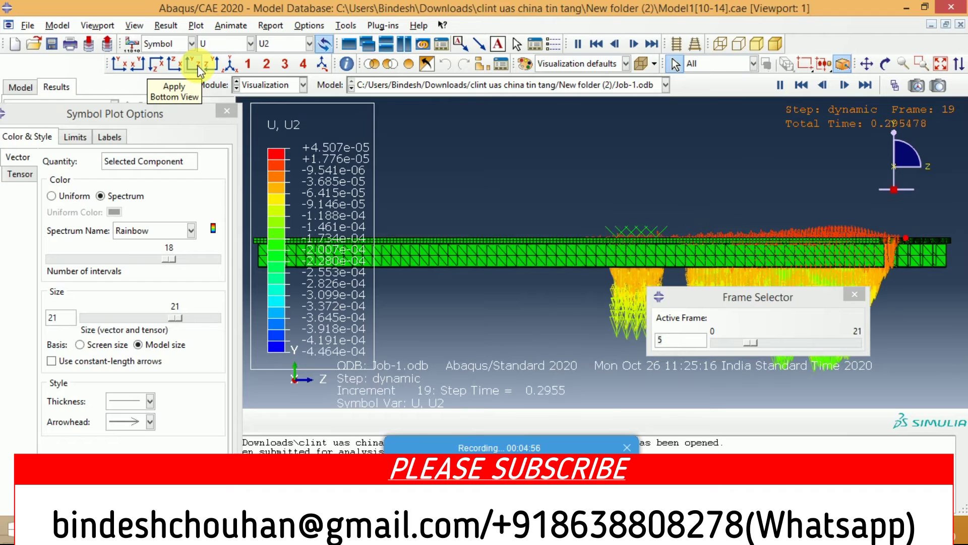
pyautogui.moveTo(750, 300); pyautogui.dragTo(785, 405)
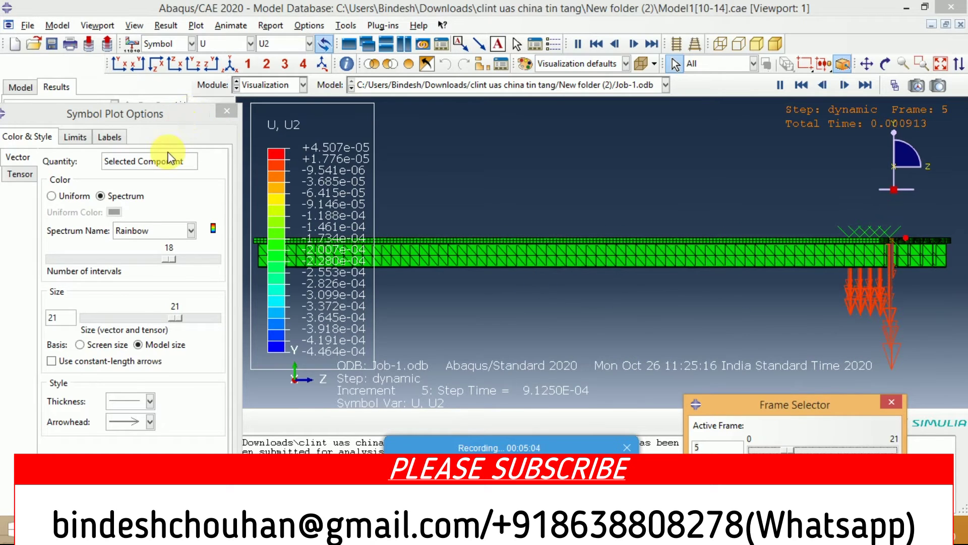
pyautogui.moveTo(171, 113); pyautogui.dragTo(114, 215)
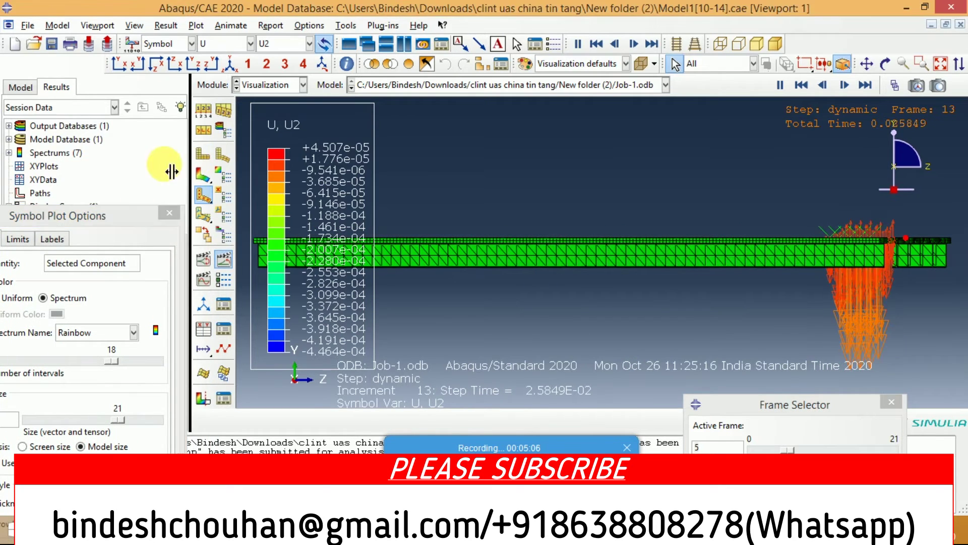
pyautogui.moveTo(171, 172); pyautogui.dragTo(121, 169)
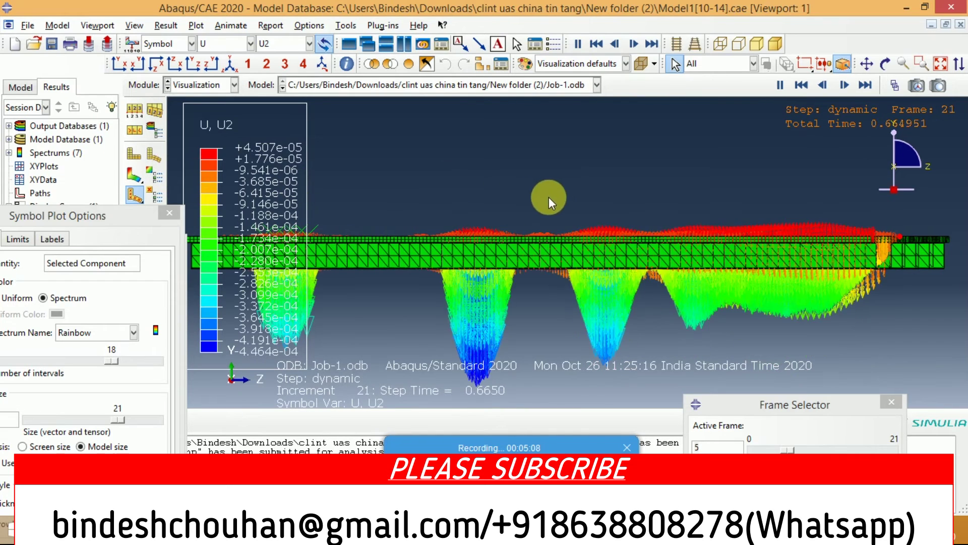
# Step: Zoom the view and inspect the arrows from the back and left side
pyautogui.scroll(2, 549, 197)
pyautogui.scroll(2, 752, 265)
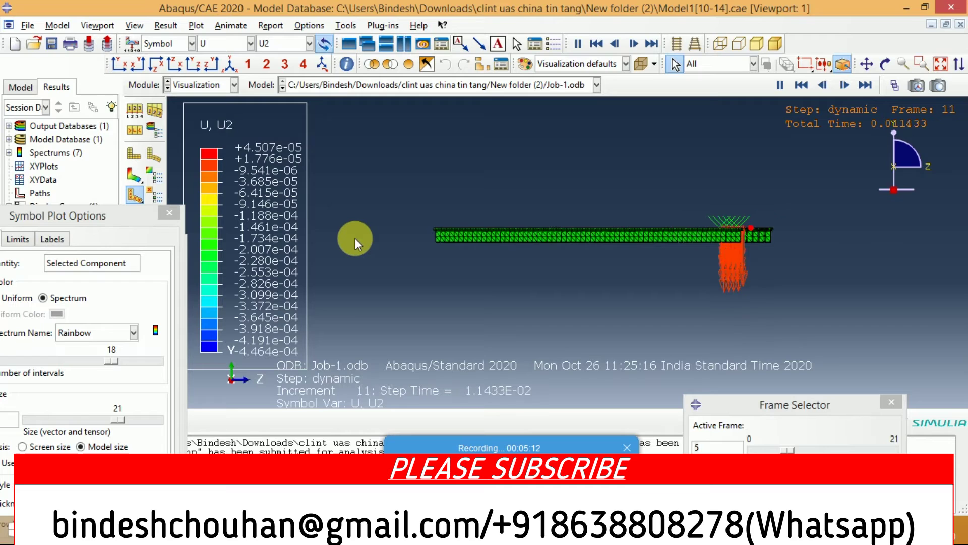
pyautogui.scroll(-2, 355, 238)
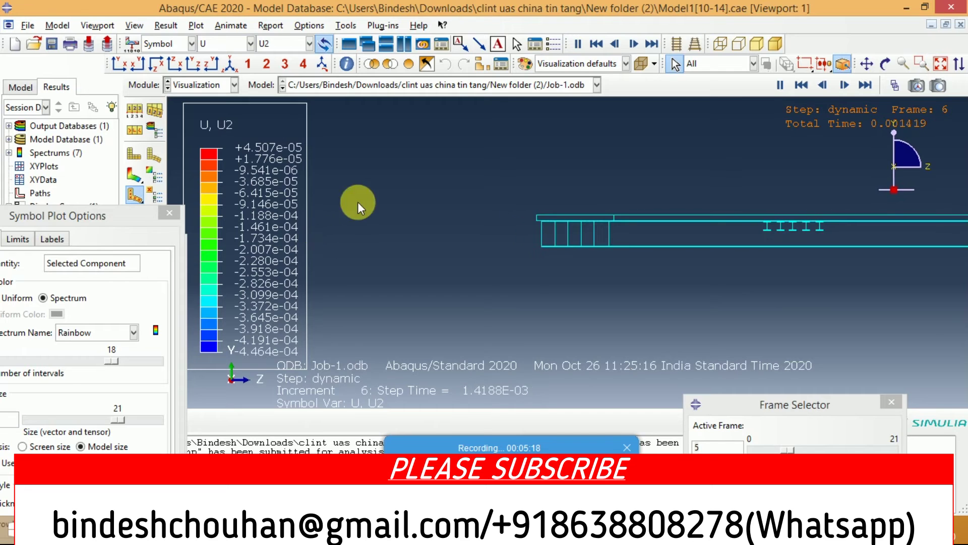
pyautogui.click(146, 65)
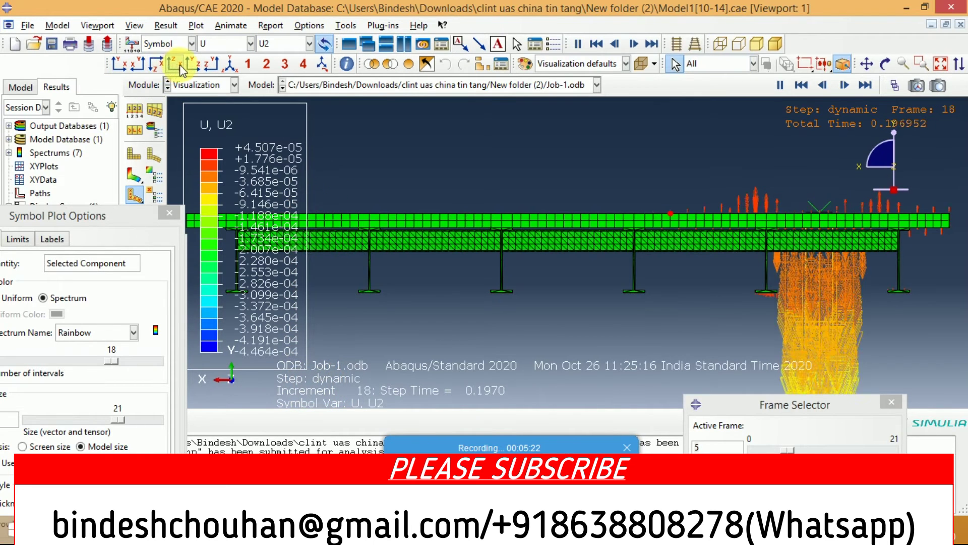
pyautogui.click(210, 64)
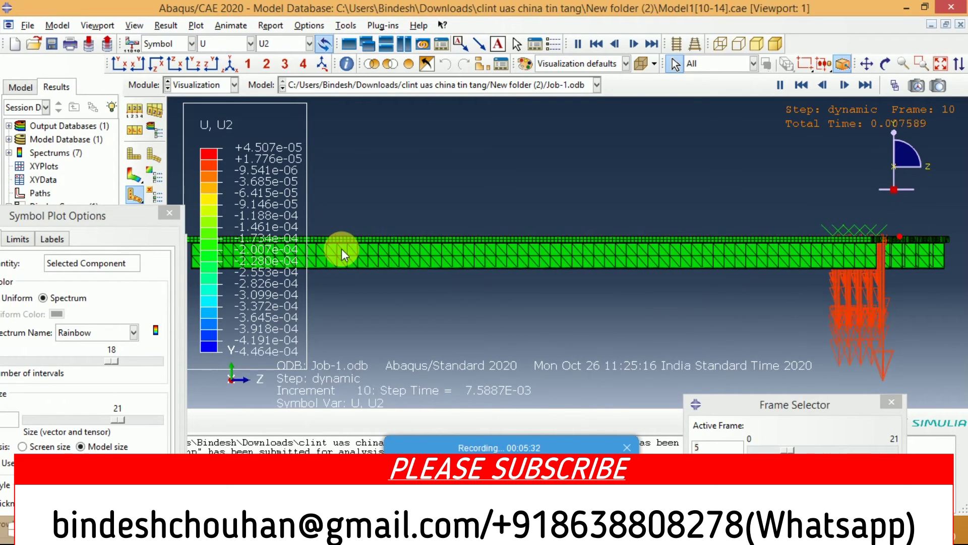
# Step: Return to the isometric view, zoom in and move Symbol Plot Options down
pyautogui.click(230, 63)
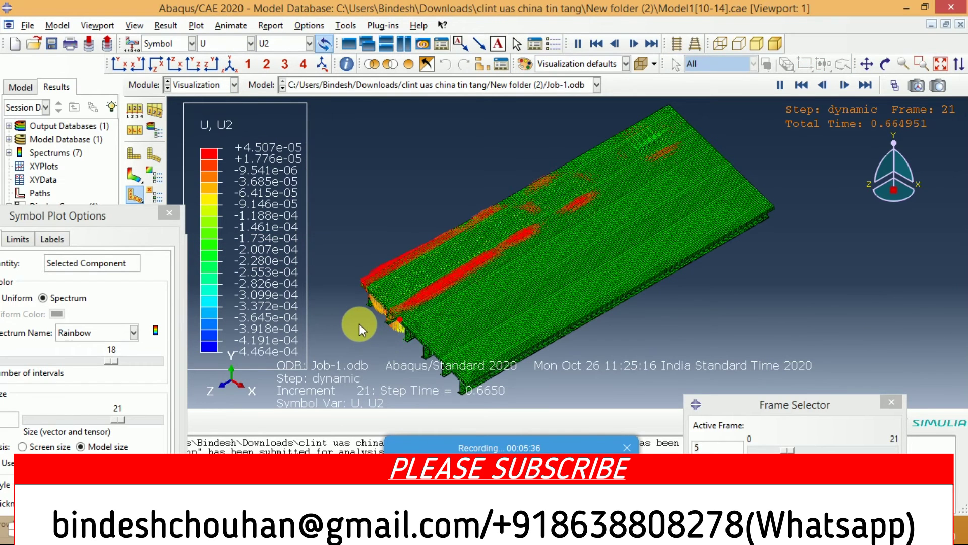
pyautogui.scroll(-1, 391, 328)
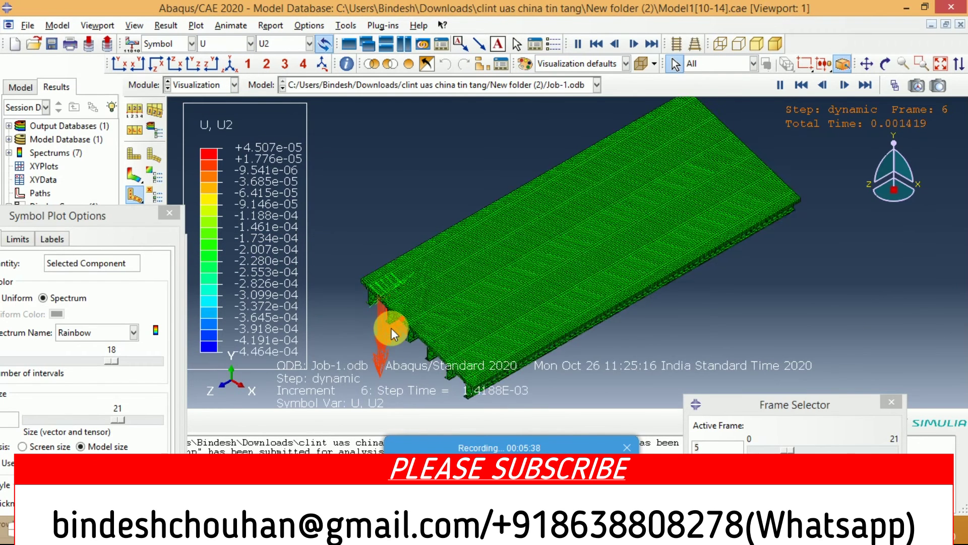
pyautogui.scroll(-2, 391, 328)
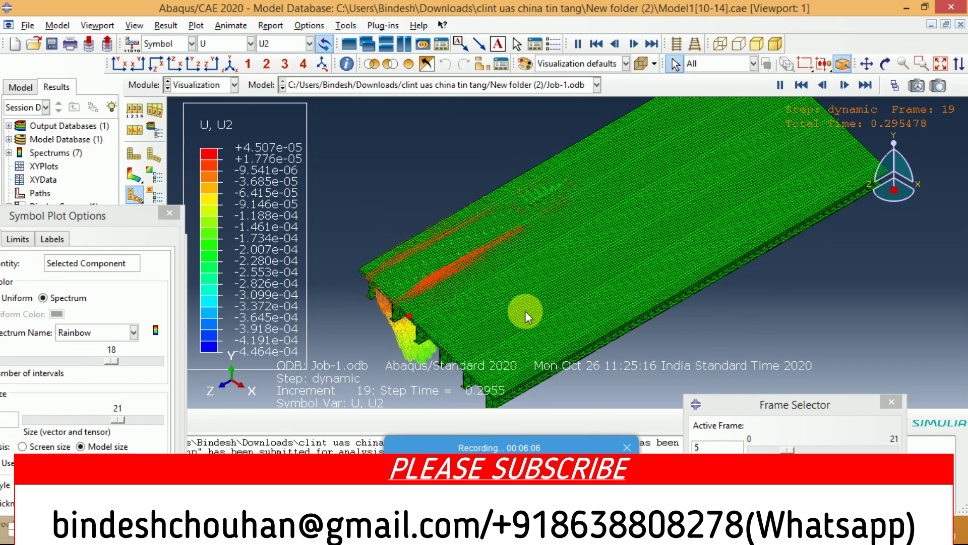
pyautogui.moveTo(88, 222); pyautogui.dragTo(111, 297)
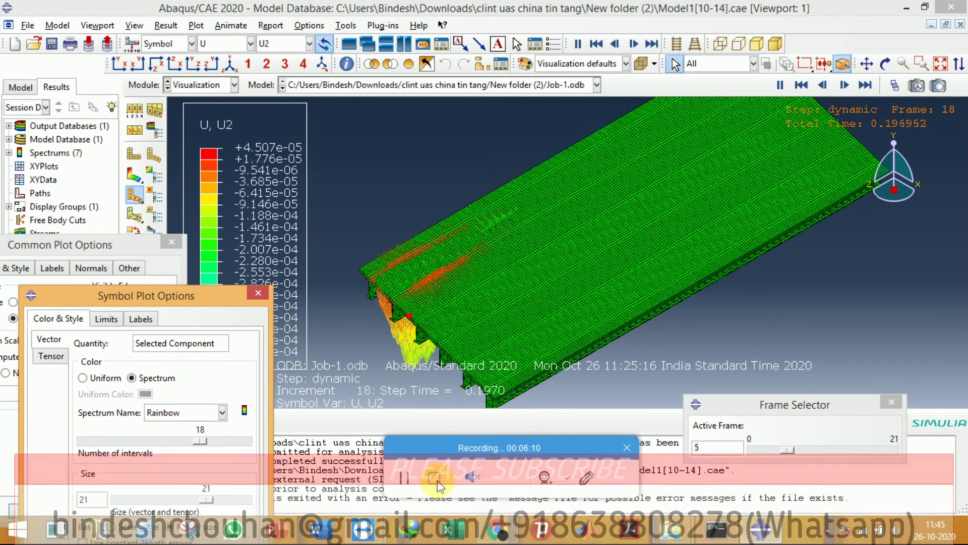